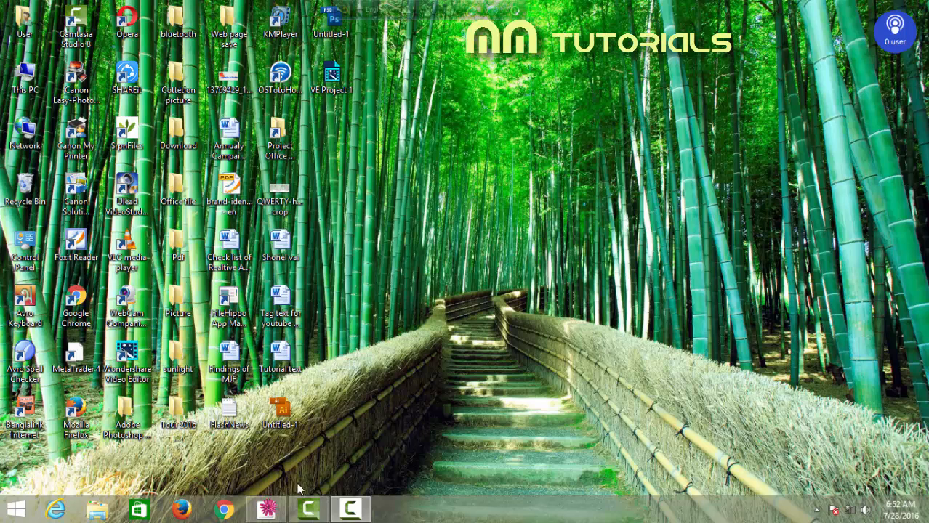
Switch to Adobe Illustrator and select the four-line text block that starts with "Hello Viewers"
click(268, 508)
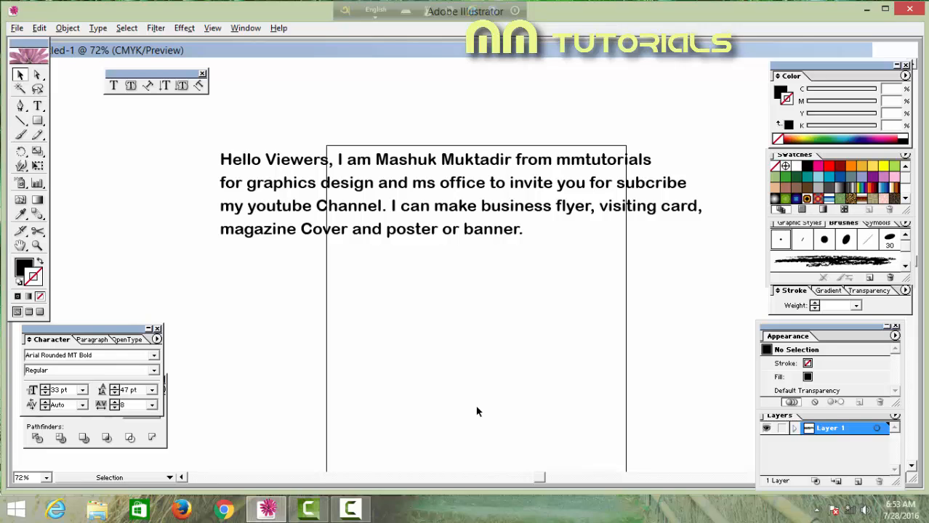
click(405, 198)
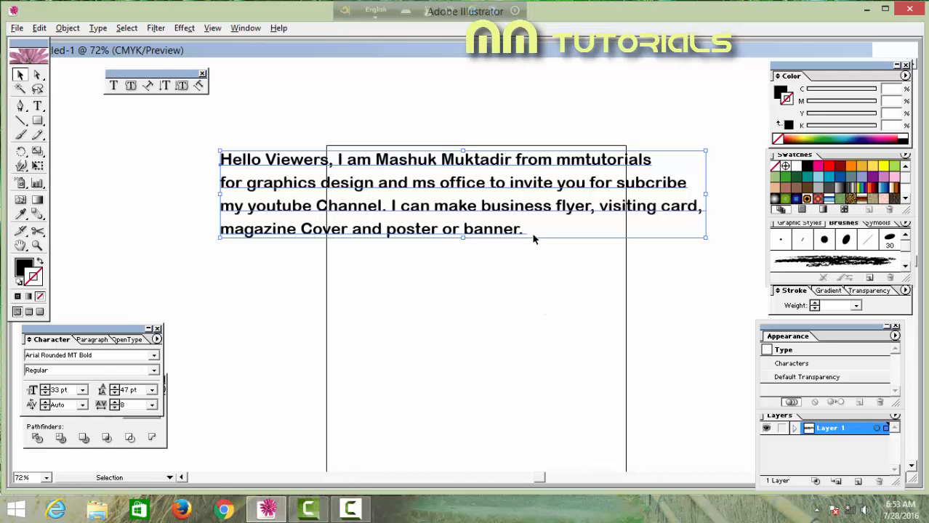
click(685, 269)
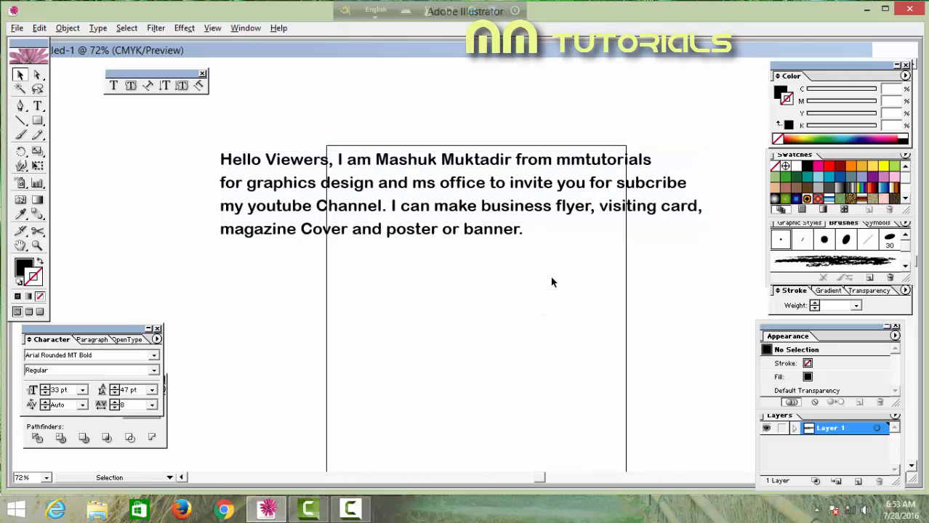
drag(538, 281, 313, 104)
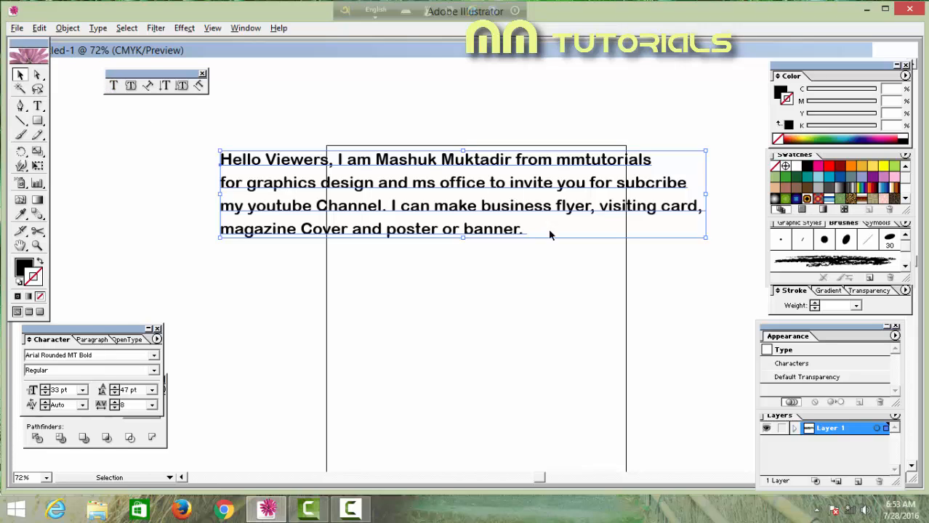
click(703, 286)
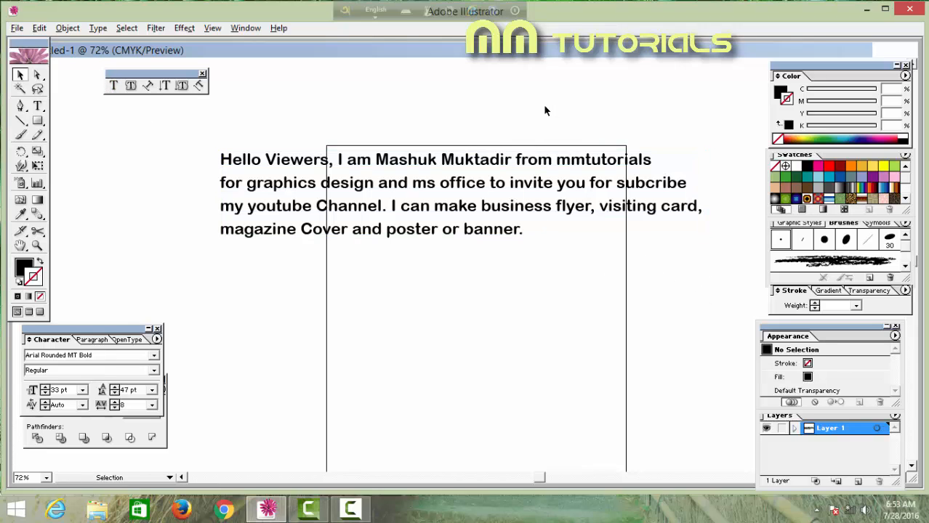
drag(544, 106, 348, 299)
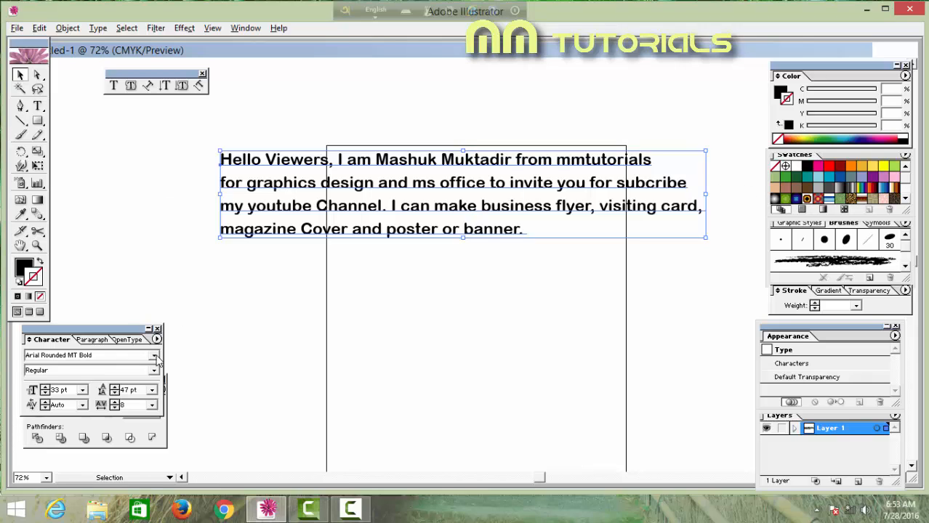
click(245, 28)
mouse_move(250, 407)
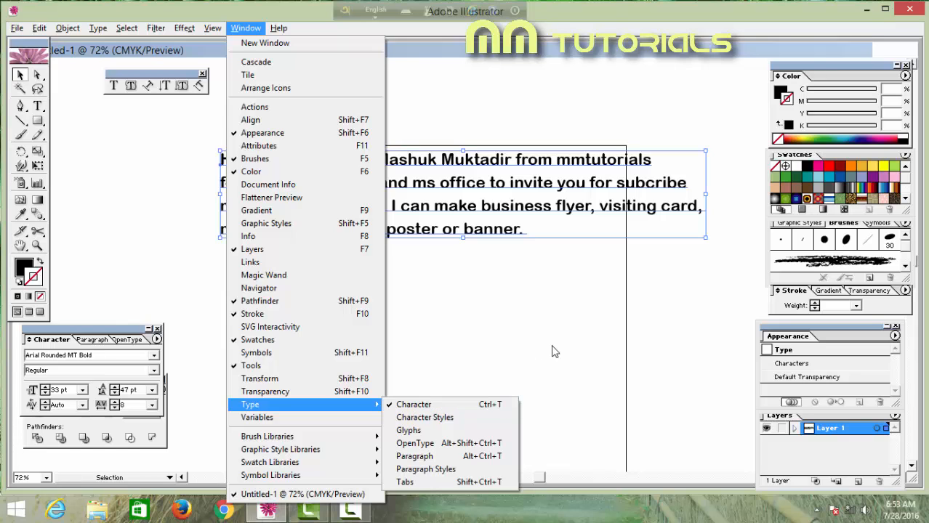
click(473, 333)
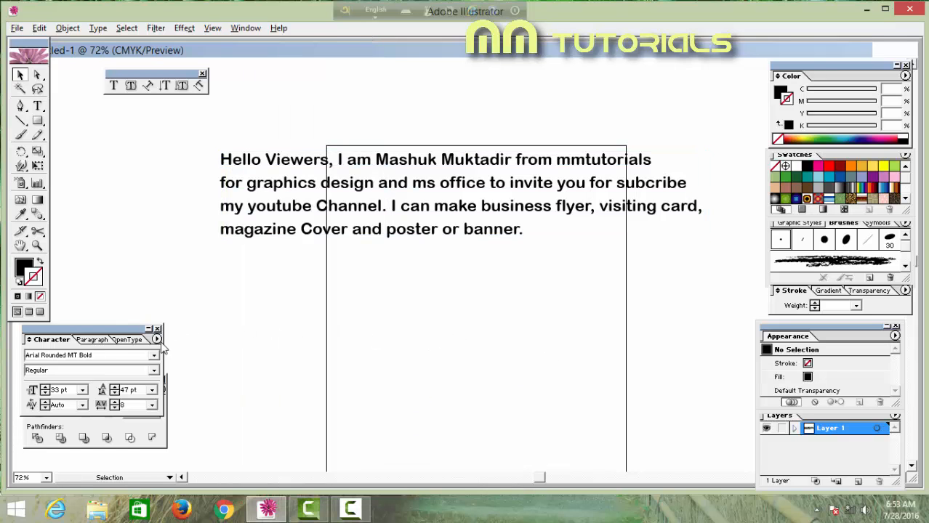
Select the four-line text block again and tighten its line spacing to a leading of 26 pt
click(114, 387)
click(114, 387)
click(228, 163)
click(114, 393)
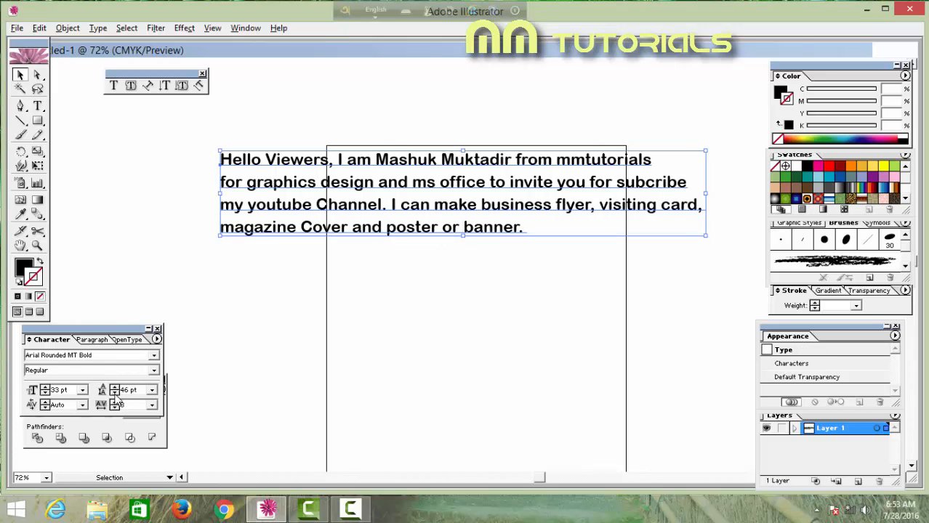
click(114, 393)
click(114, 393)
click(114, 393)
click(114, 393)
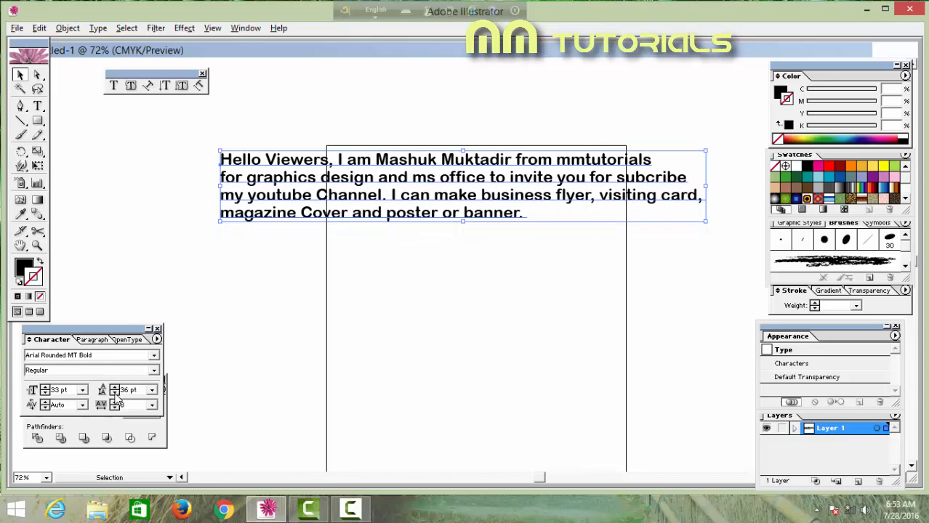
click(114, 394)
click(114, 393)
click(115, 393)
click(114, 394)
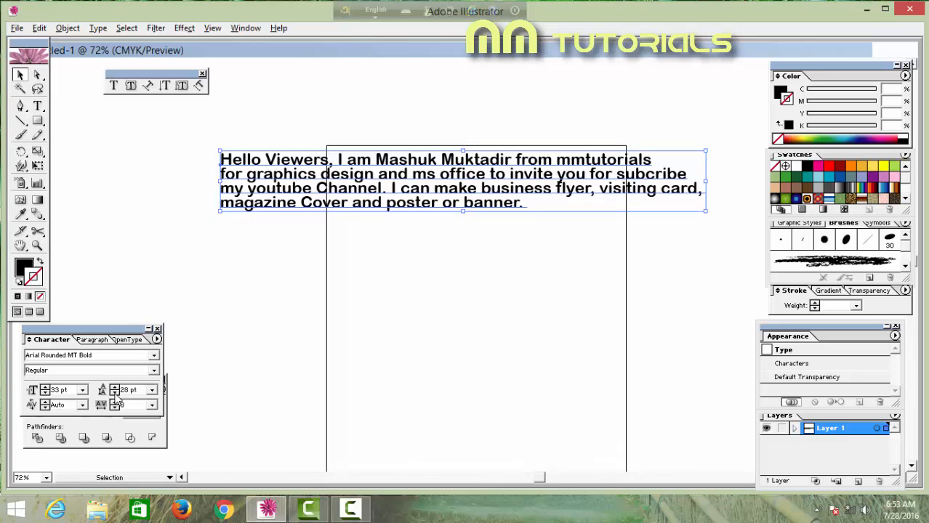
click(114, 393)
click(114, 393)
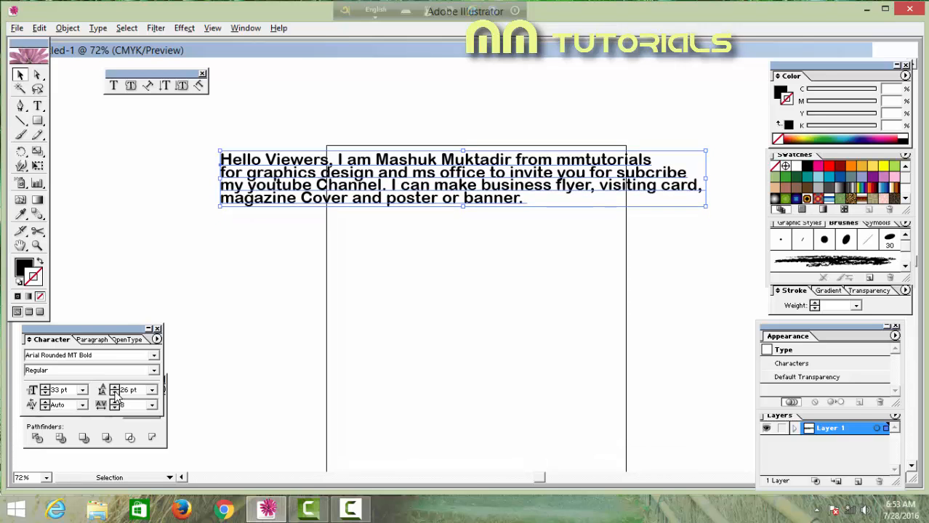
Widen the line spacing of the selected text by setting its leading to 60 pt
click(115, 388)
click(115, 388)
click(115, 388)
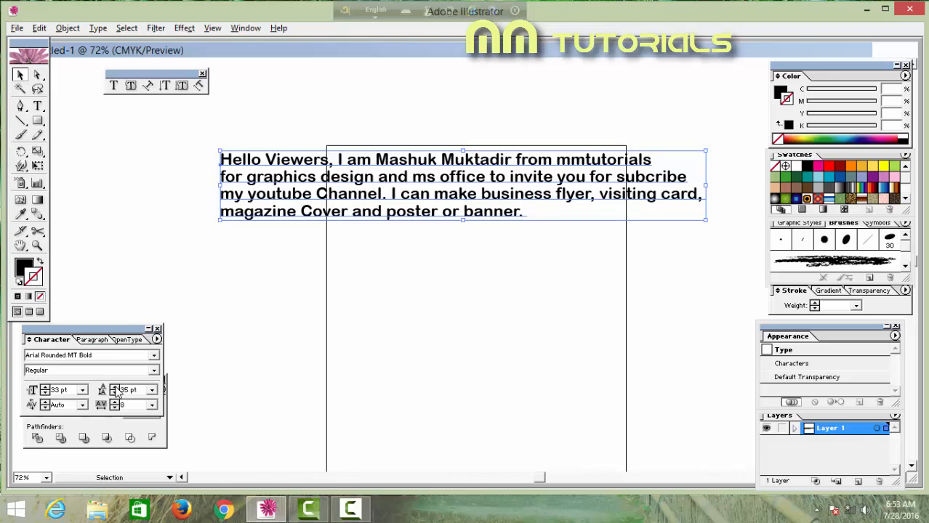
click(115, 388)
click(115, 388)
click(115, 388)
click(115, 388)
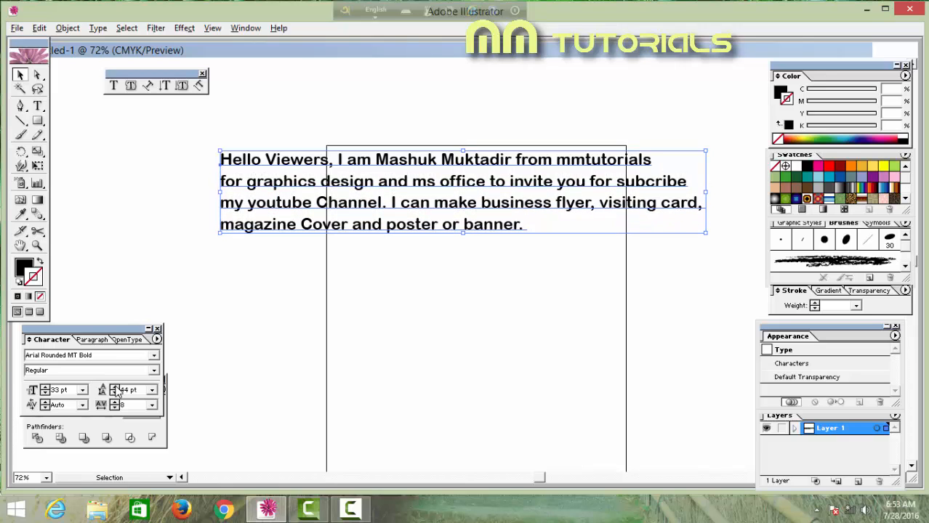
click(115, 389)
click(115, 389)
click(115, 389)
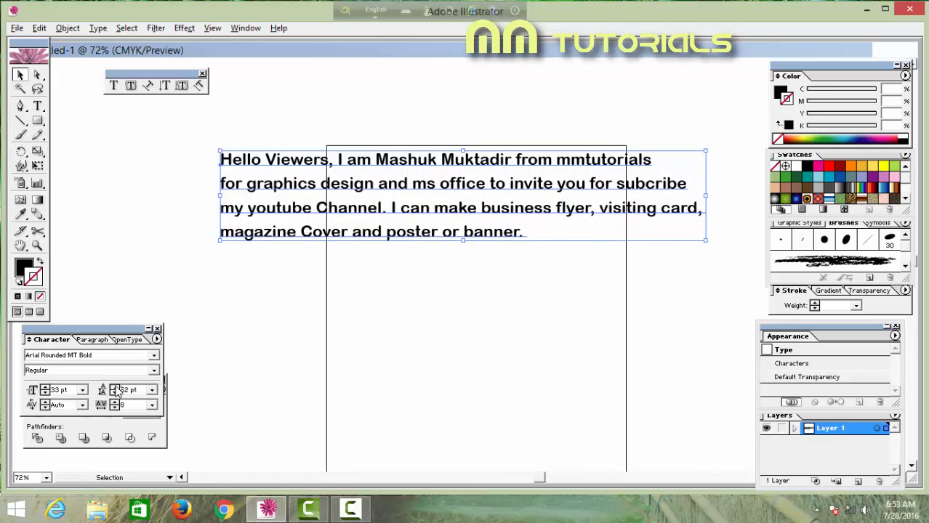
click(114, 389)
click(114, 389)
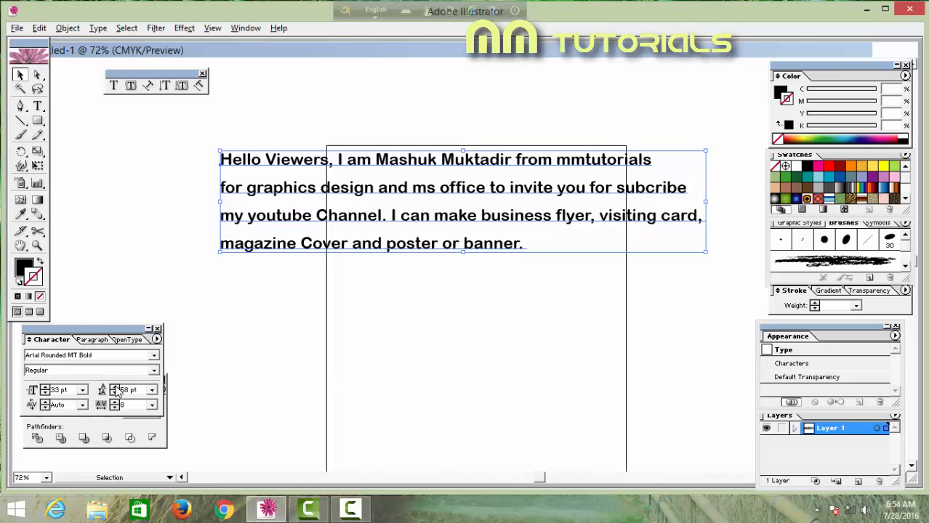
click(115, 389)
click(115, 389)
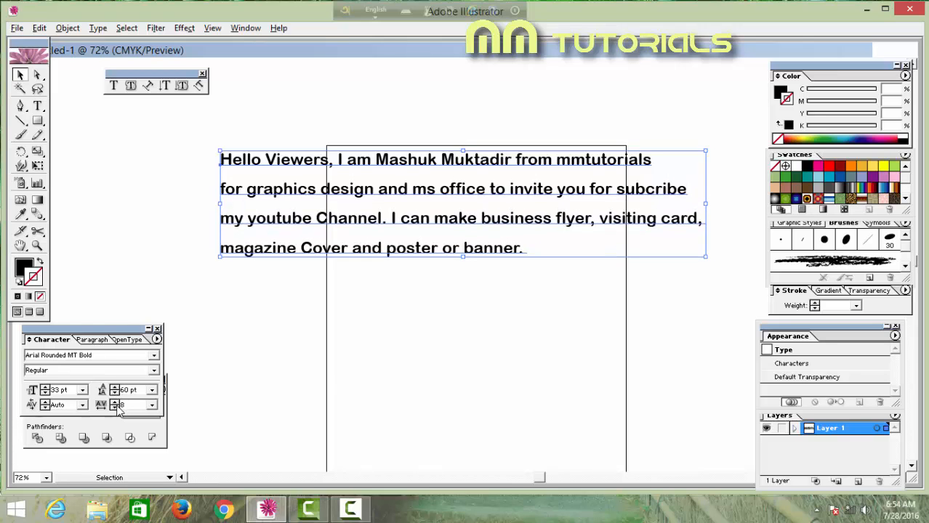
Reduce the text's tracking to -9 and compress the text block horizontally from its right edge
click(116, 408)
click(116, 408)
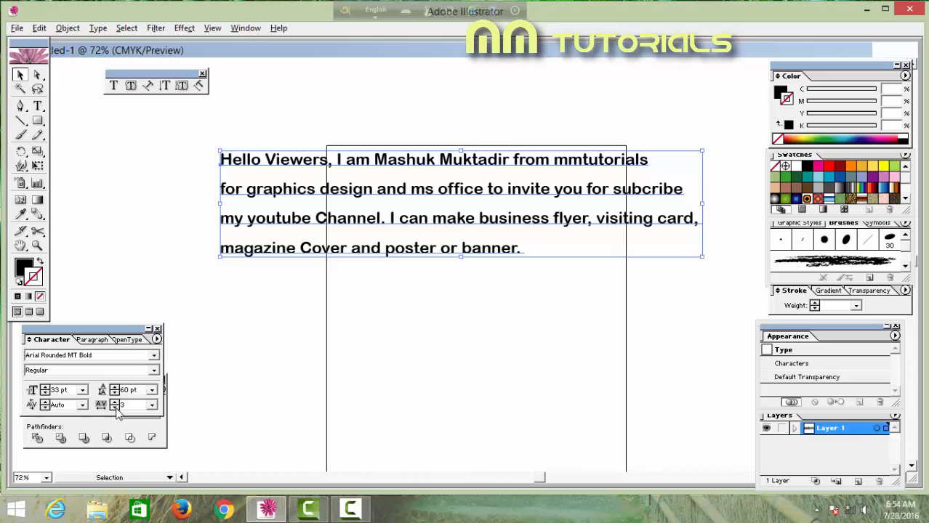
click(116, 408)
click(116, 408)
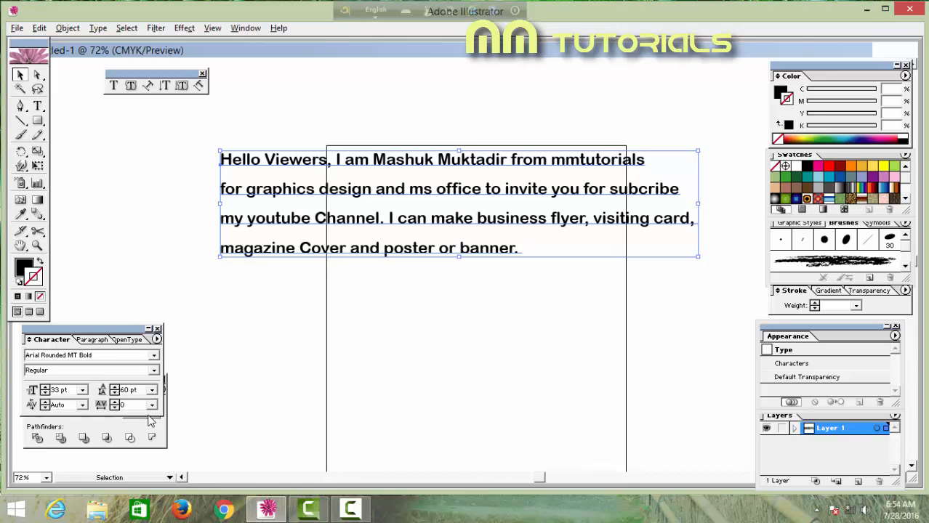
click(114, 408)
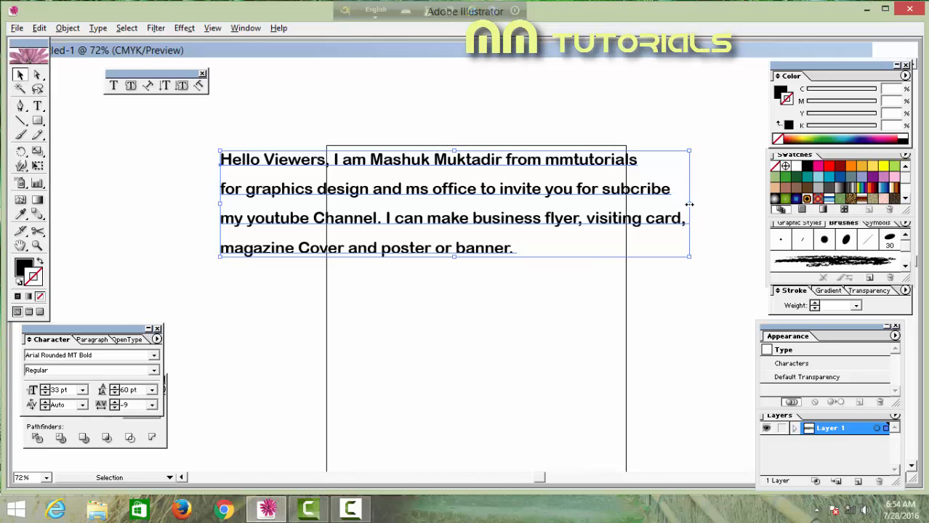
drag(690, 204, 615, 205)
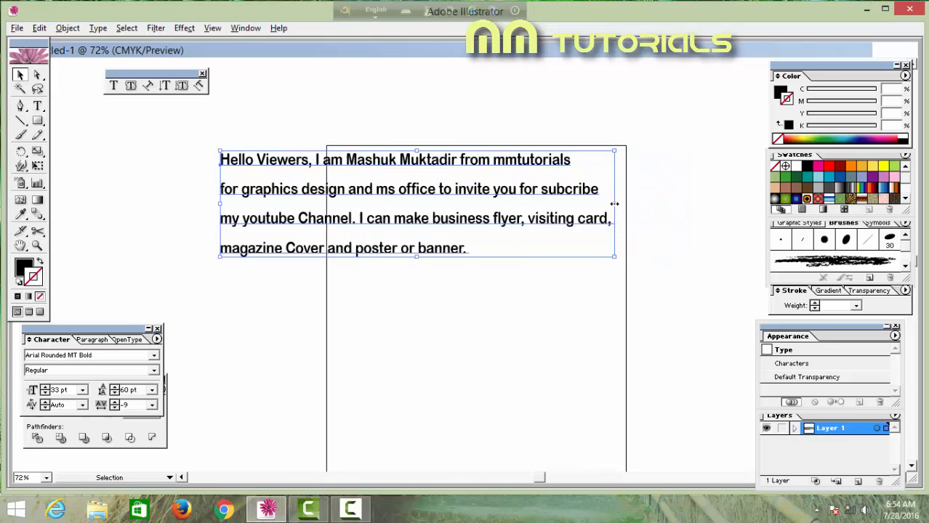
Set the text's tracking to 11 and stretch the block horizontally until it extends past the artboard's right edge
click(114, 402)
click(114, 402)
click(114, 402)
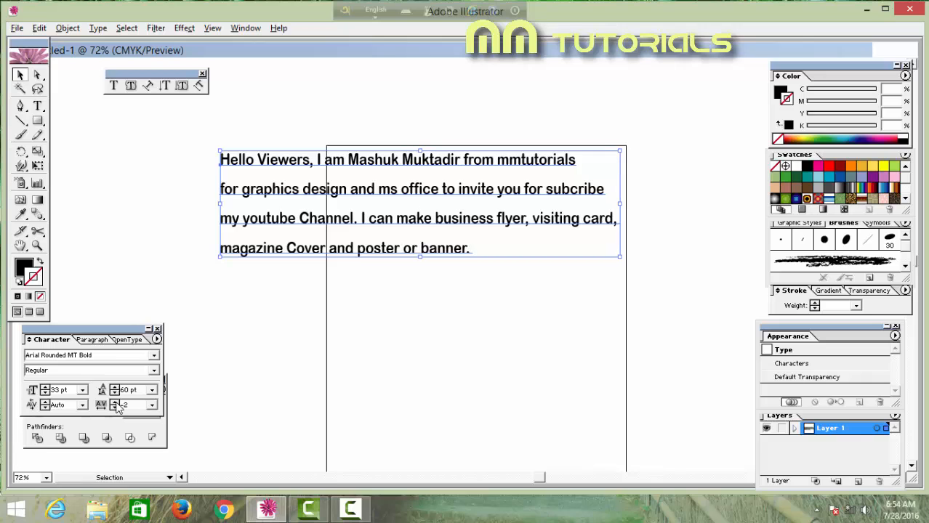
click(114, 404)
click(115, 403)
click(115, 403)
click(115, 404)
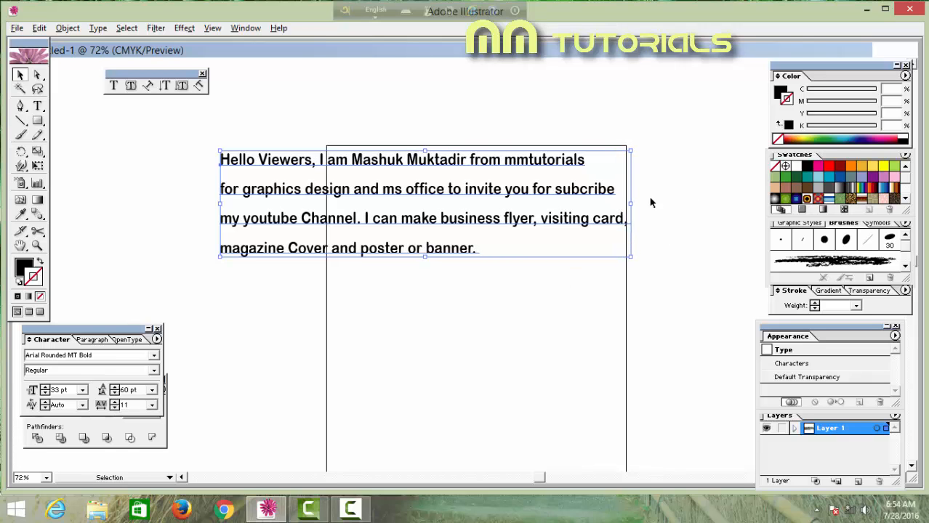
drag(629, 203, 693, 203)
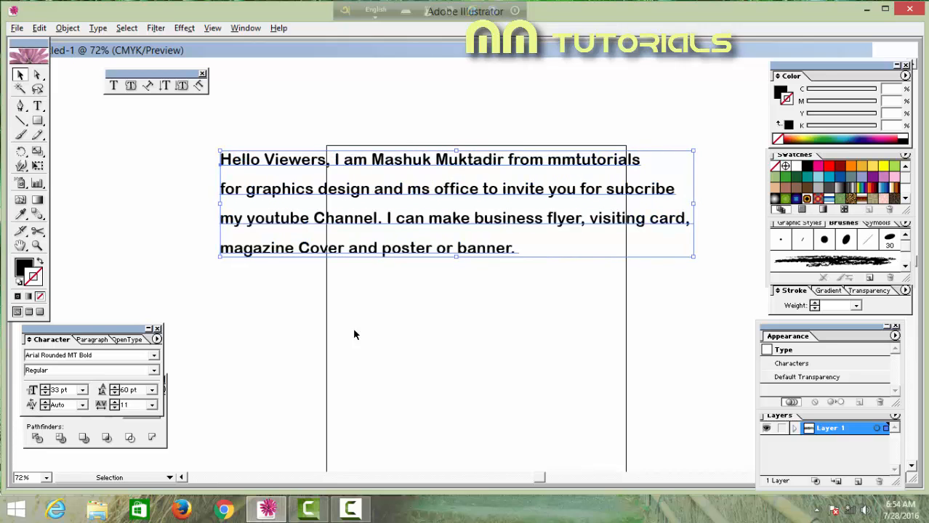
Set the selected text's tracking to 13 and its leading to 56 pt
click(115, 404)
click(115, 404)
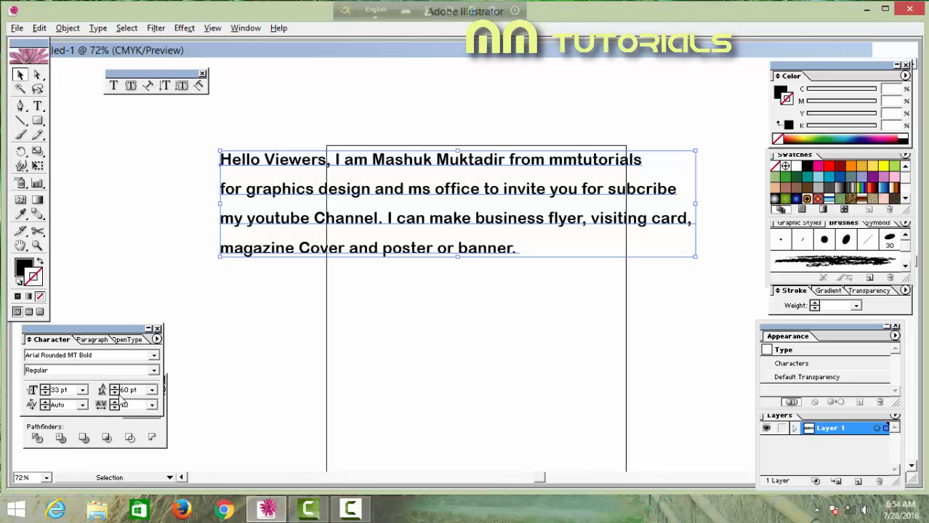
click(115, 393)
click(114, 392)
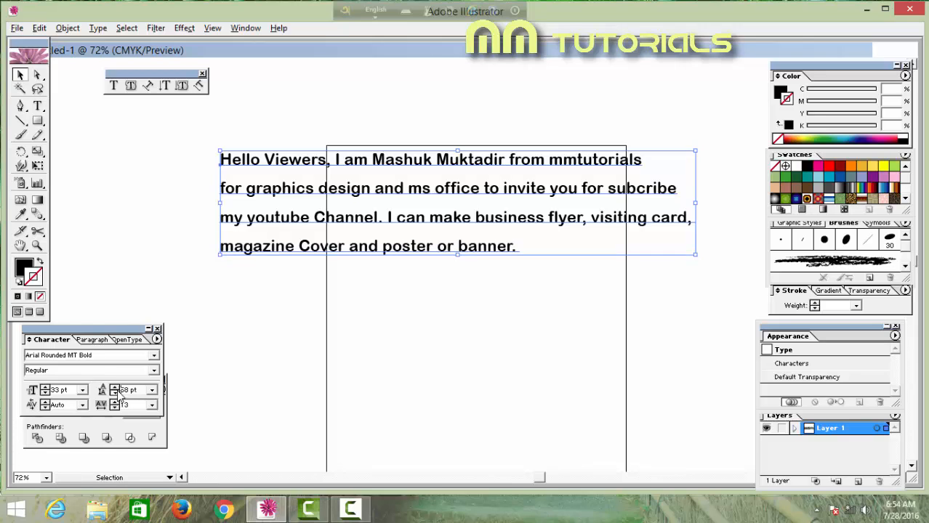
click(114, 393)
click(114, 392)
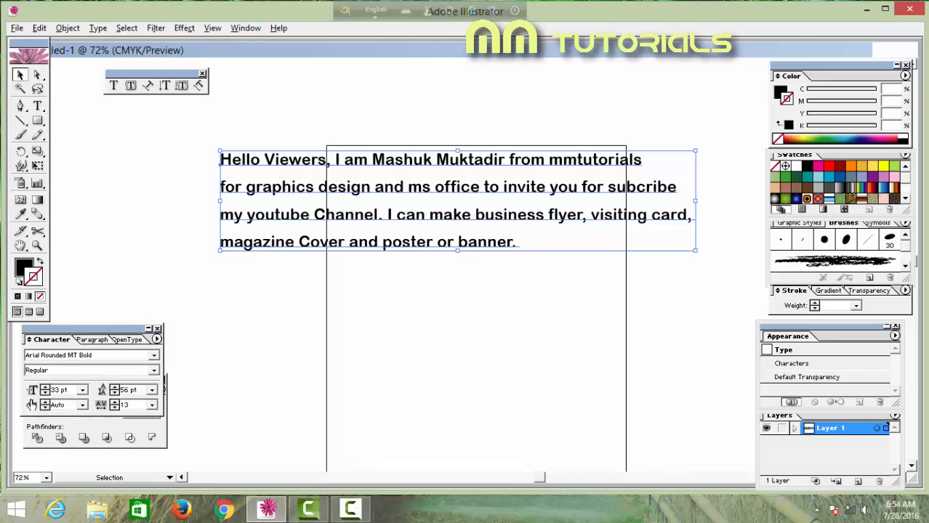
Set the text's font size to 48 pt and shift the block left so it extends past both sides of the artboard
click(83, 391)
click(73, 359)
drag(435, 158, 310, 176)
mouse_move(421, 177)
mouse_down()
mouse_move(369, 188)
mouse_move(420, 176)
mouse_up()
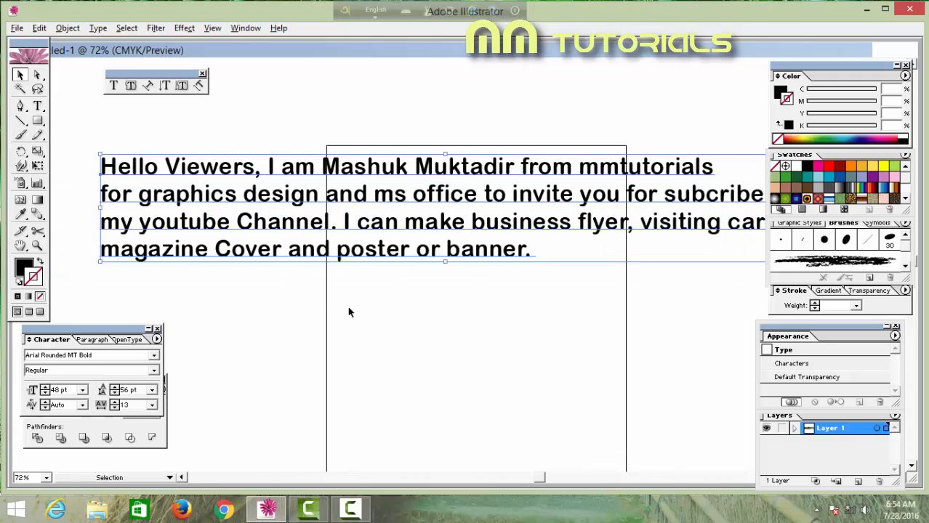
key(ctrl+minus)
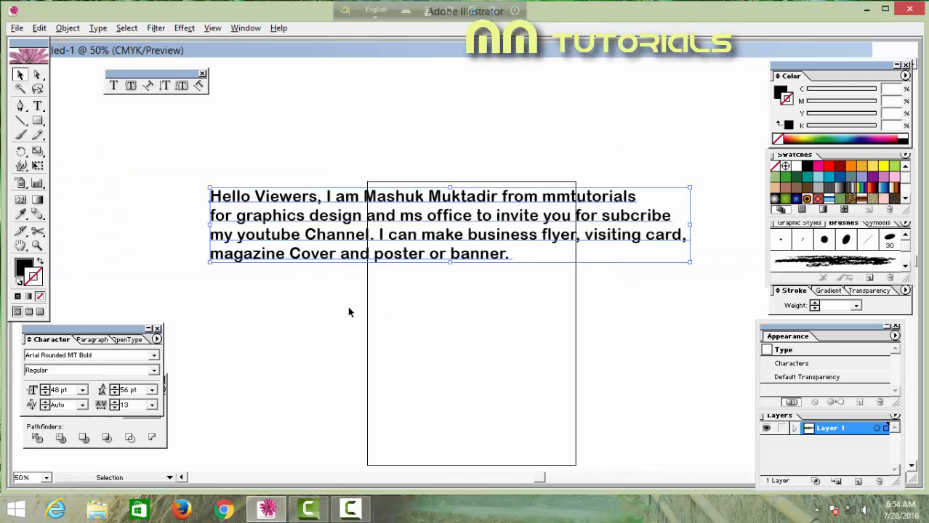
key(ctrl+minus)
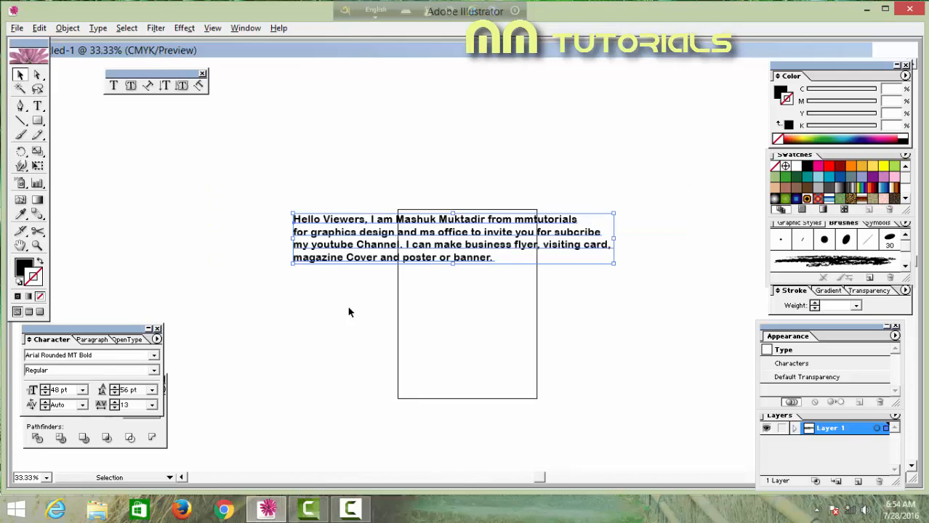
key(ctrl+plus)
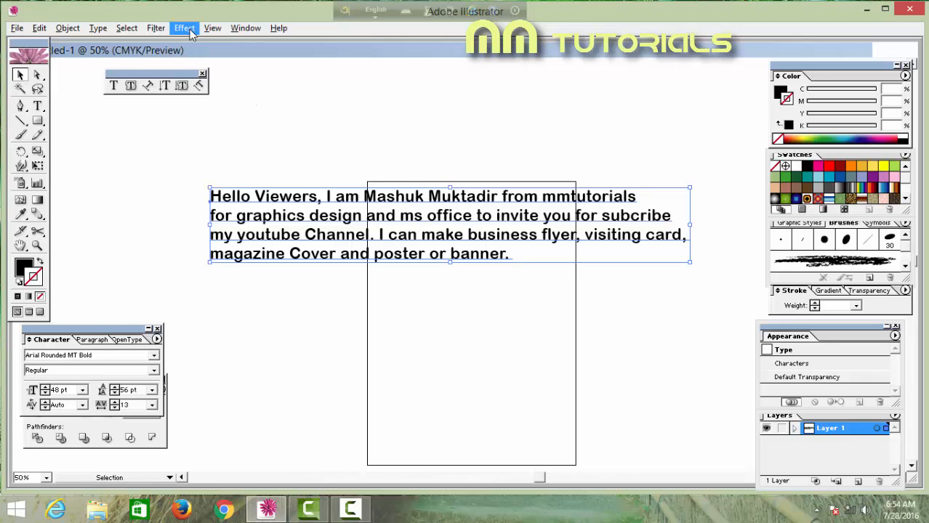
Show the Paragraph settings and centre-align the selected text
click(245, 28)
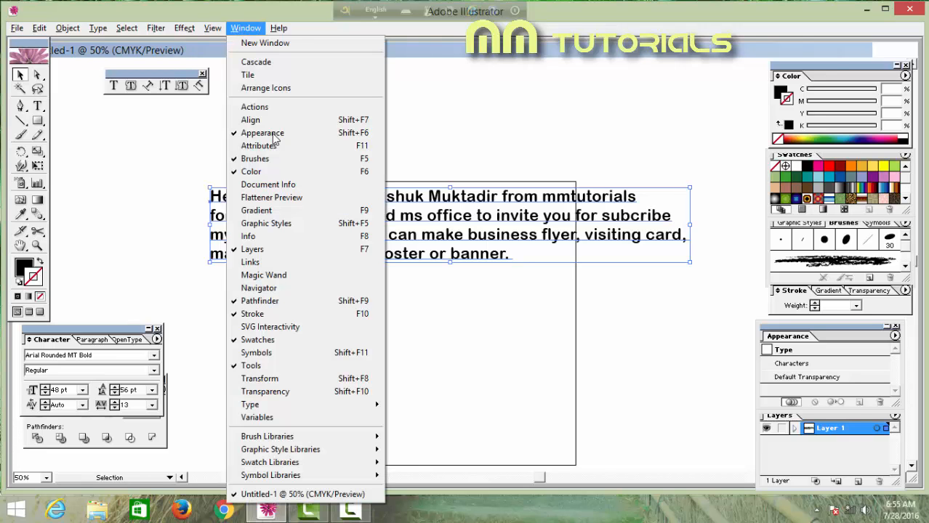
mouse_move(317, 409)
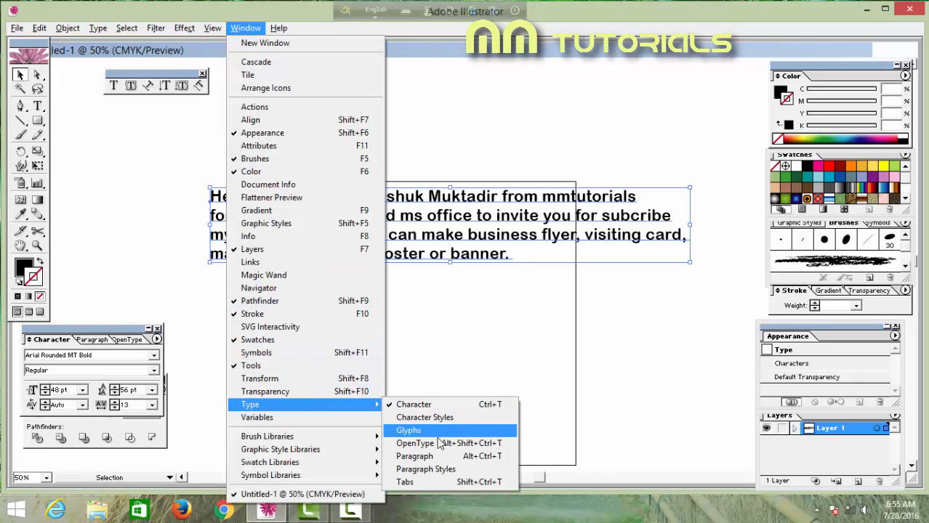
click(428, 456)
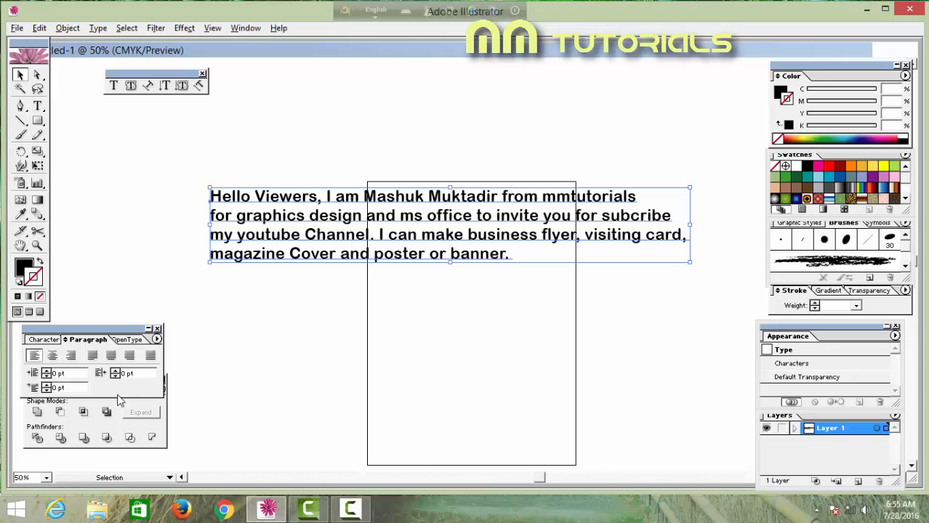
click(53, 356)
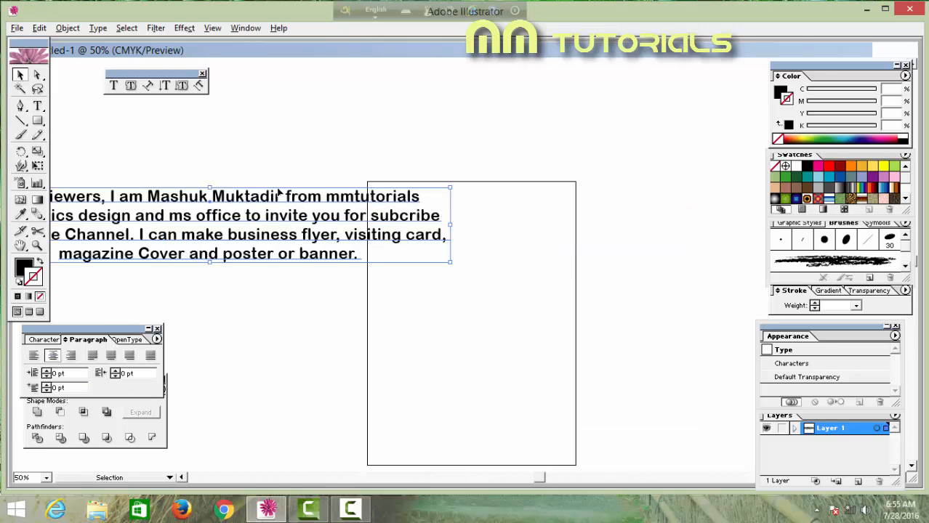
Right-align the selected text, moving the block horizontally so it spans across the artboard
drag(119, 209, 314, 202)
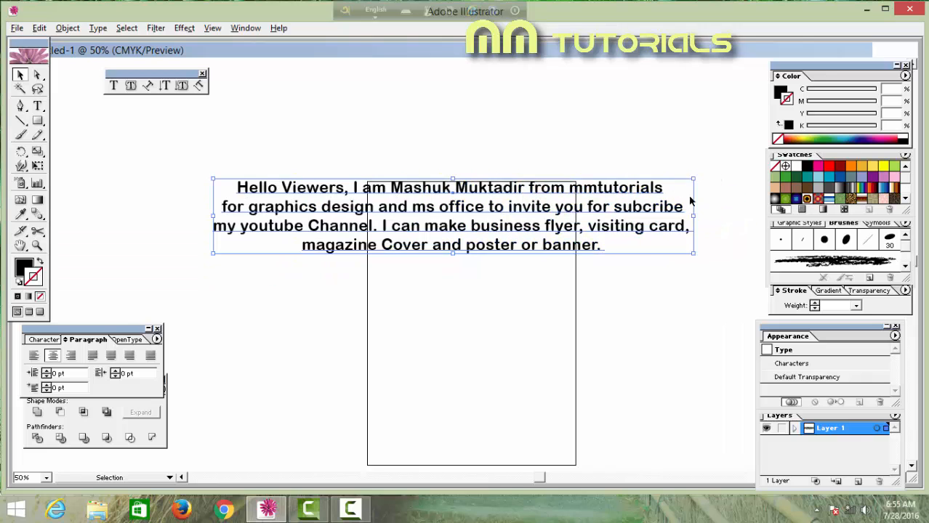
click(72, 359)
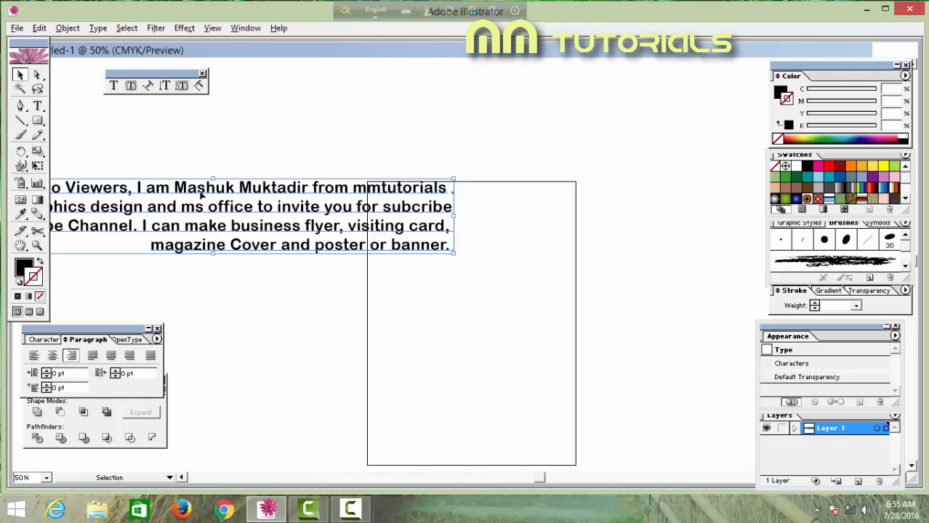
drag(205, 195, 407, 185)
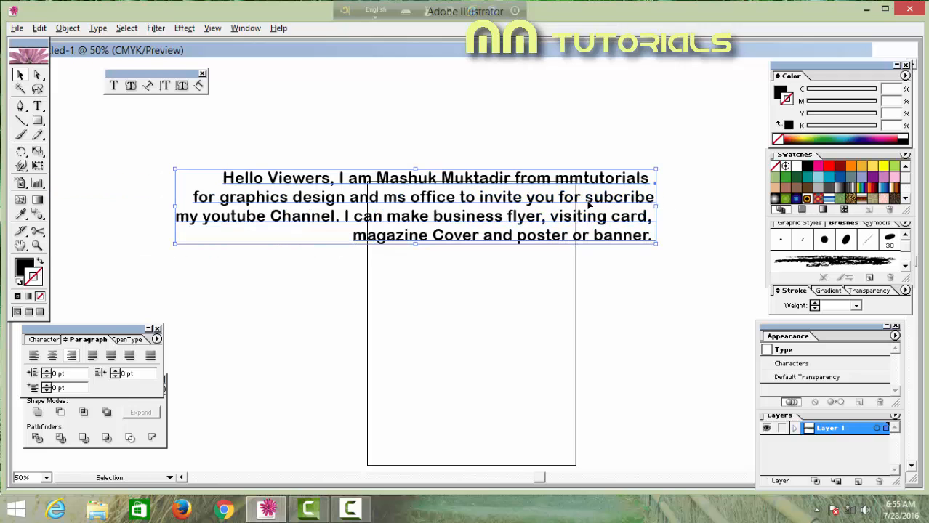
Justify the text with its last line aligned left, and move the block so it starts at the artboard's left edge
click(92, 355)
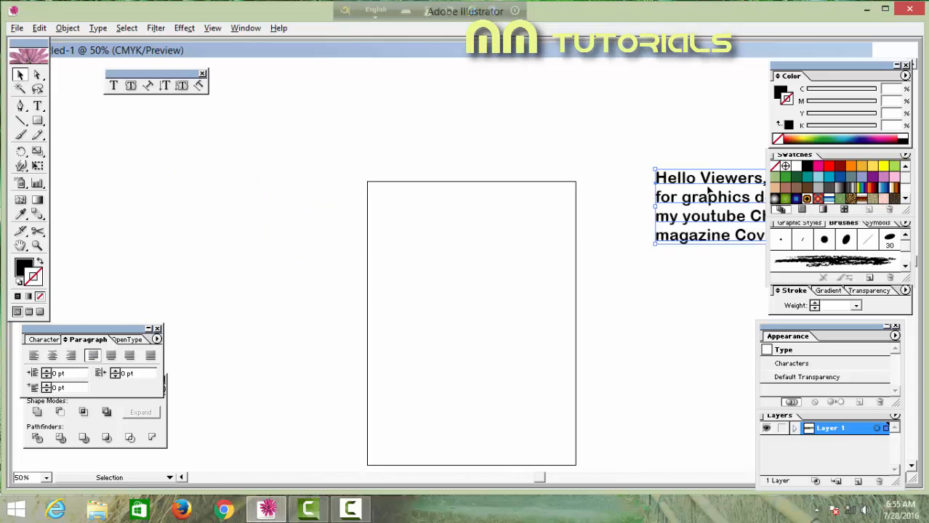
drag(708, 189, 219, 209)
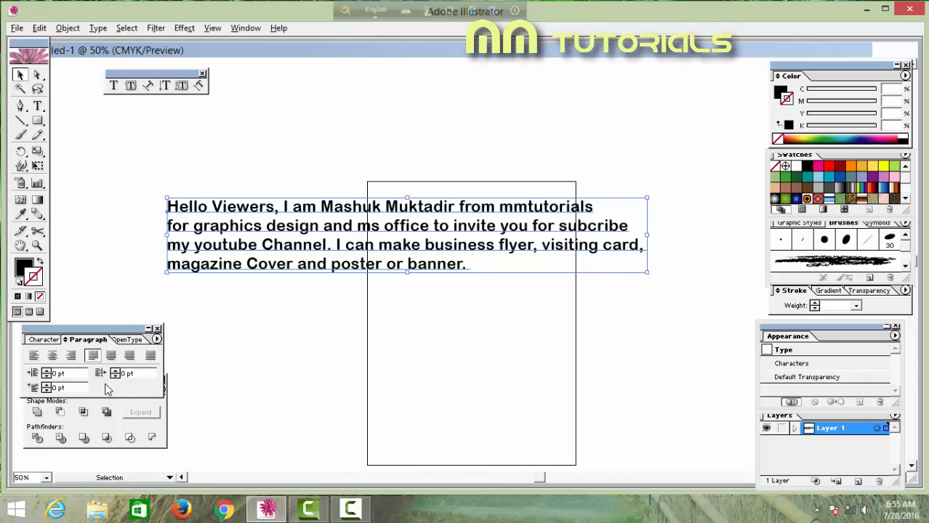
click(112, 355)
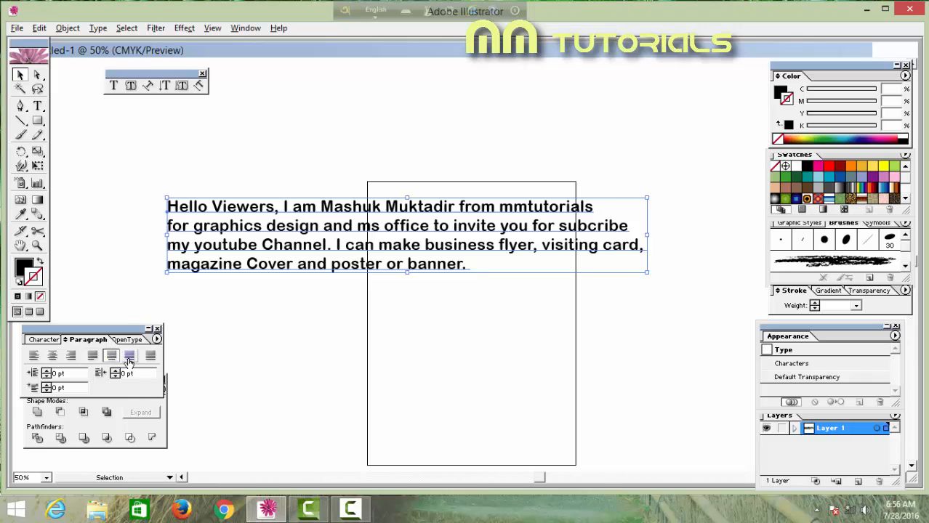
click(128, 357)
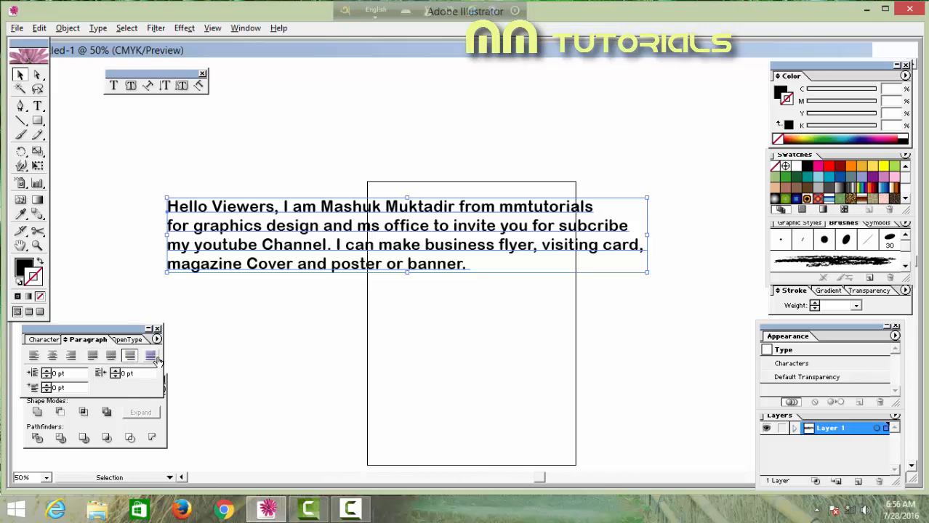
click(92, 356)
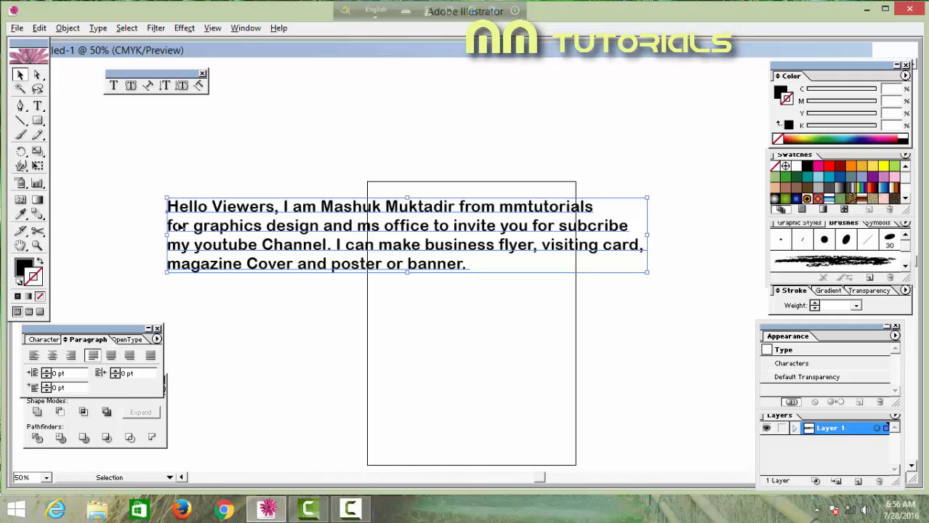
drag(175, 227, 377, 216)
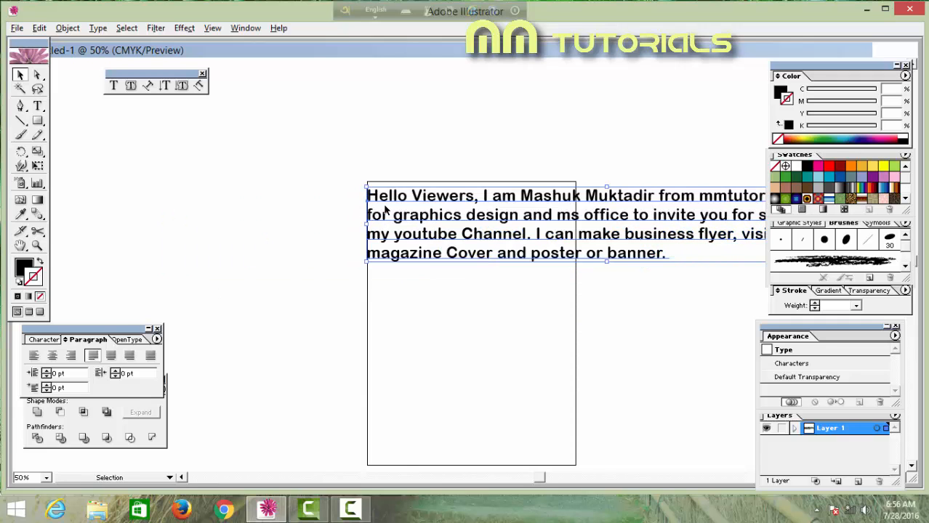
Set the selected text's left indent to 5 pt
click(46, 371)
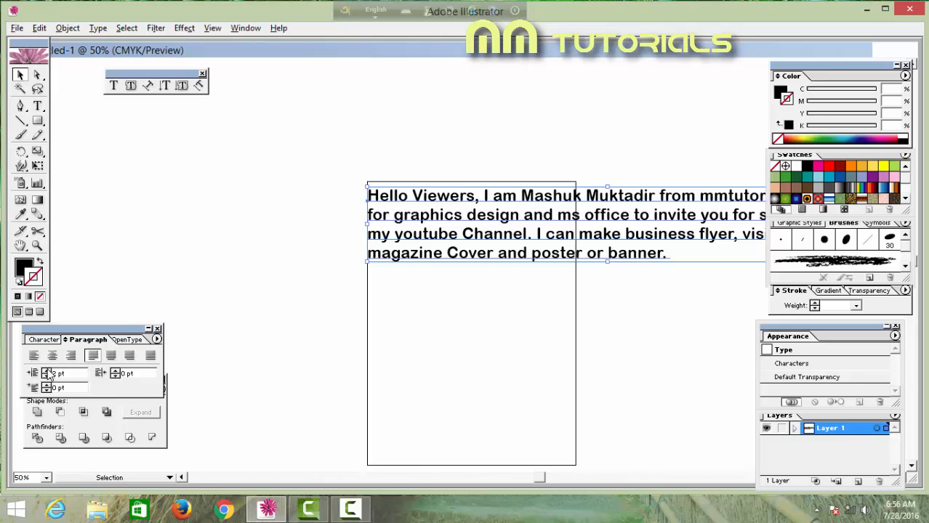
click(46, 371)
click(46, 371)
click(46, 371)
click(46, 372)
click(45, 371)
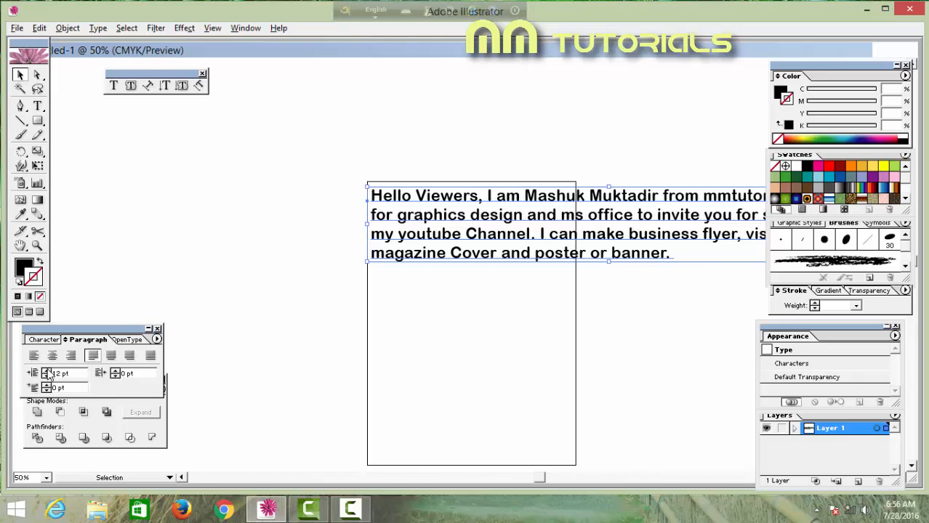
click(46, 372)
click(45, 371)
click(46, 371)
click(46, 372)
click(46, 371)
click(46, 371)
click(46, 372)
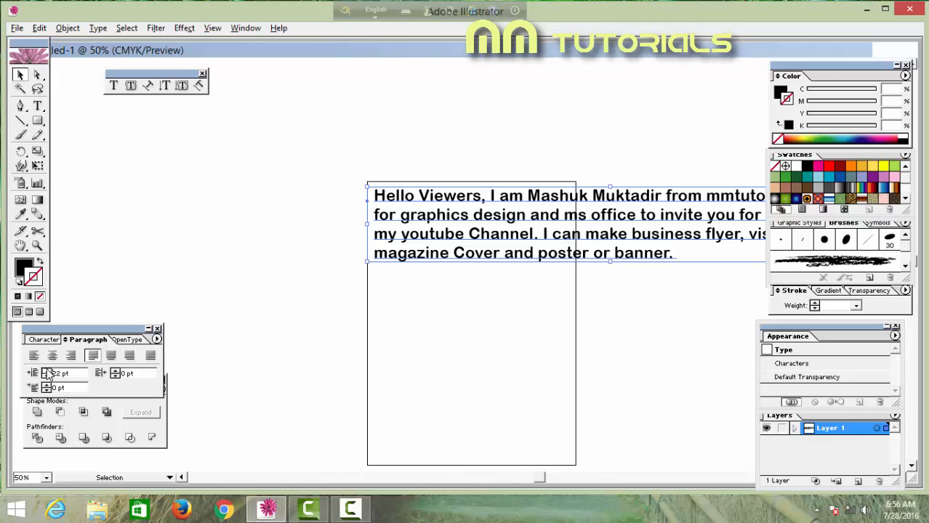
click(46, 372)
click(46, 371)
click(45, 371)
click(46, 371)
click(46, 371)
click(46, 372)
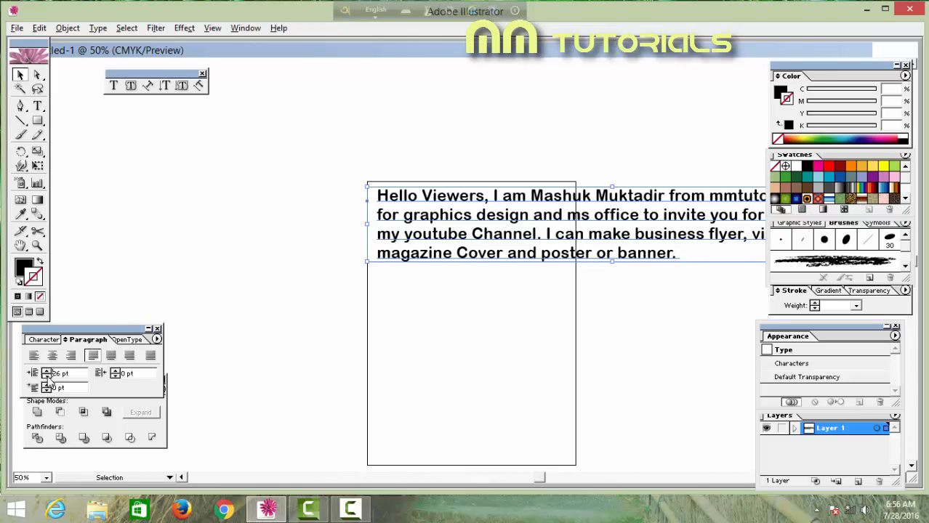
click(46, 376)
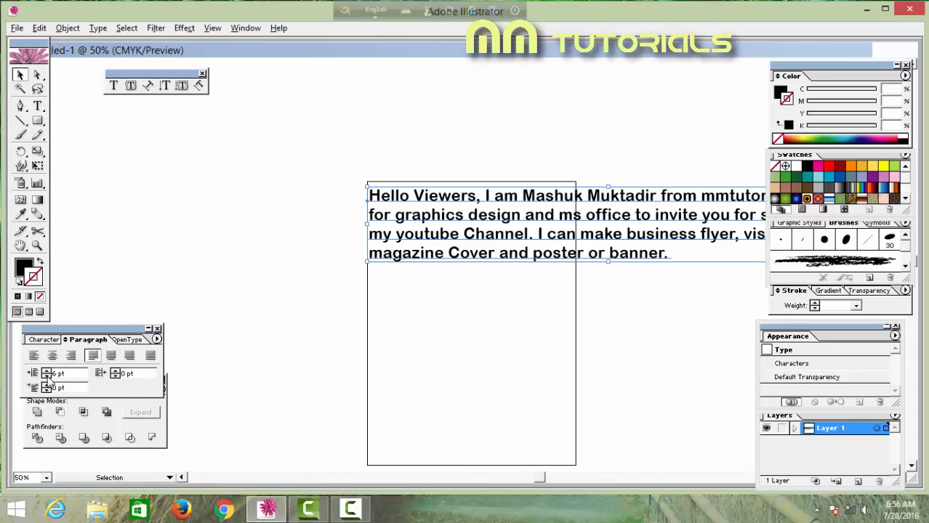
click(47, 375)
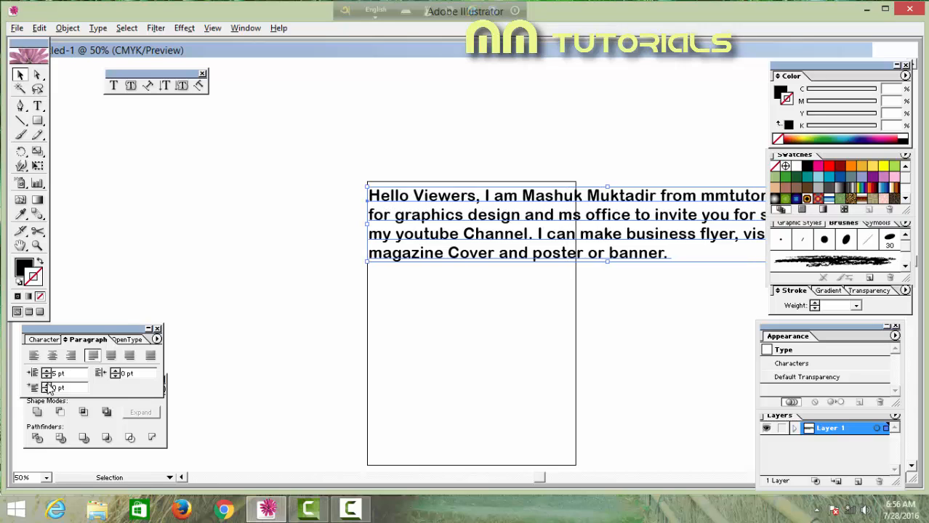
Set the first-line left indent of the whole text block to 6 pt
click(47, 389)
click(46, 390)
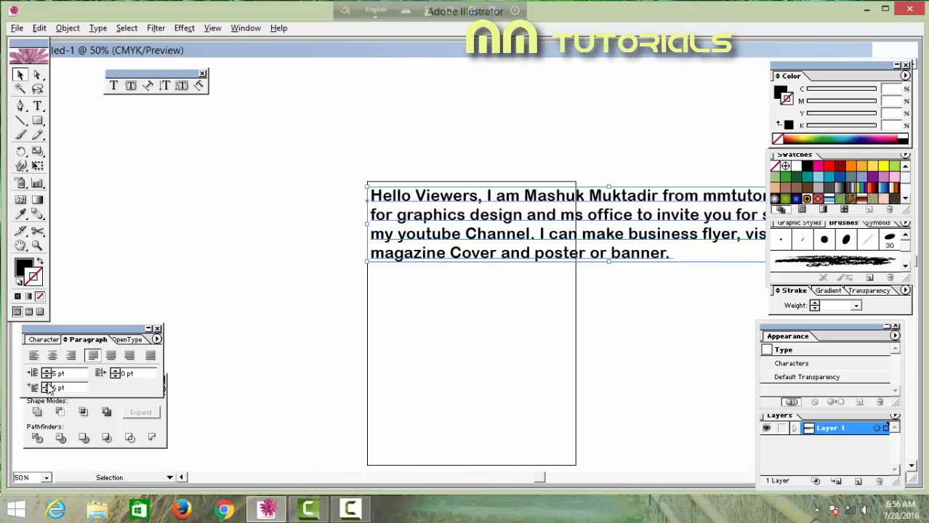
click(47, 389)
click(47, 389)
click(46, 389)
click(46, 390)
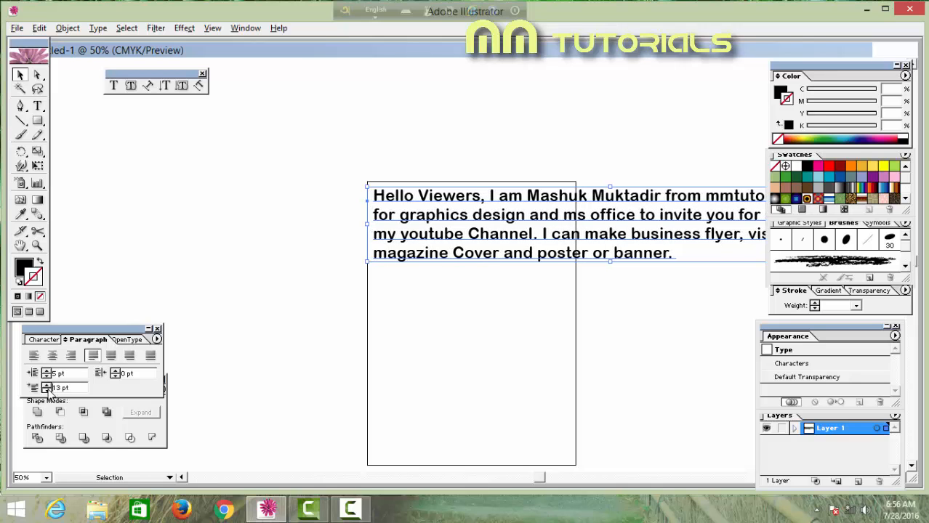
click(46, 391)
click(47, 392)
click(46, 392)
click(46, 391)
click(47, 391)
click(46, 391)
click(47, 391)
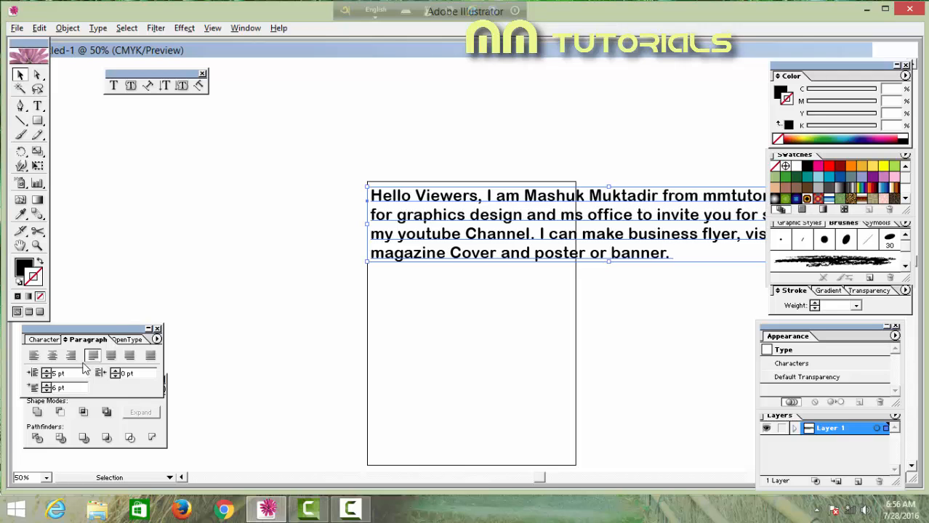
Place the text cursor before "Hello" and set only that line's first-line left indent to 40 pt
click(113, 85)
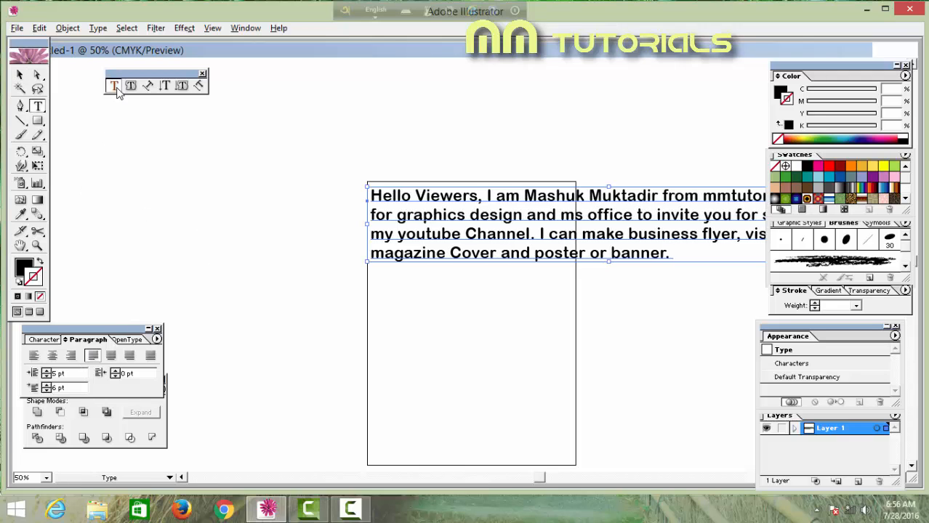
click(370, 195)
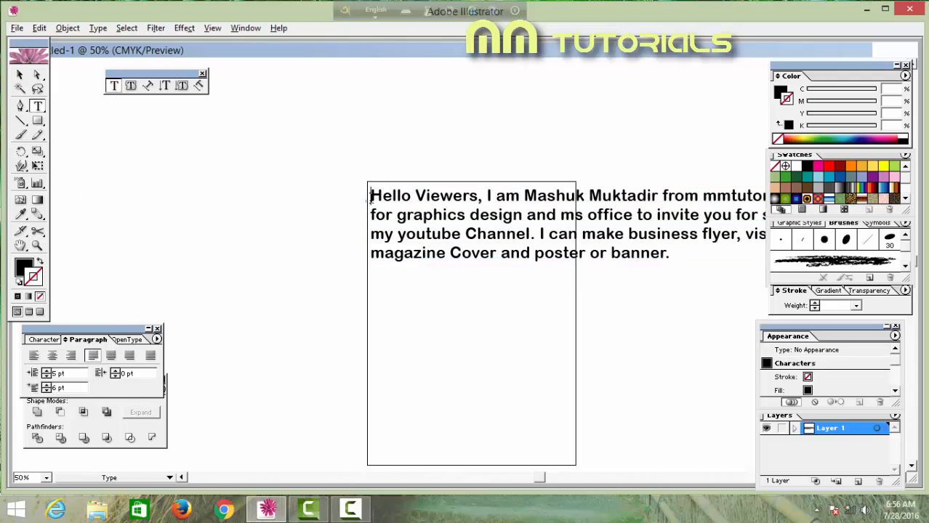
click(48, 390)
click(48, 389)
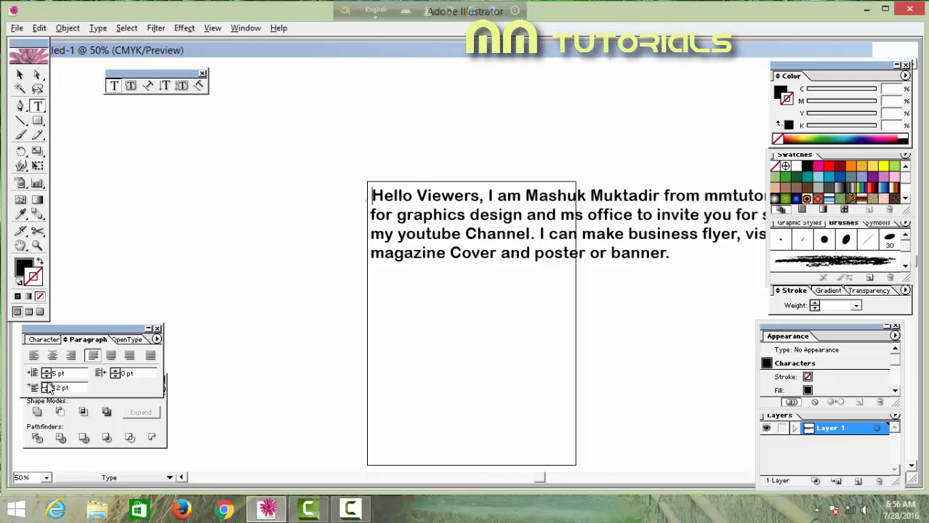
click(48, 389)
click(48, 389)
click(48, 390)
click(48, 389)
click(48, 389)
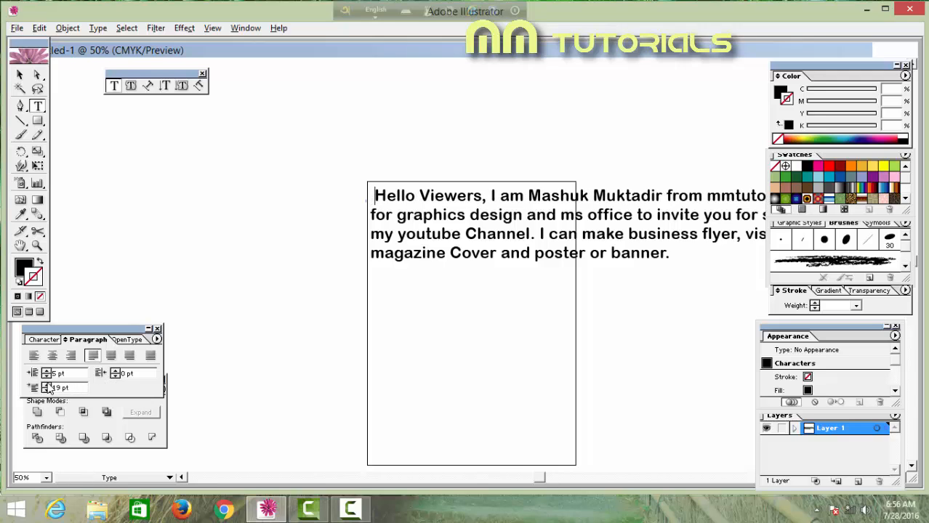
click(48, 390)
drag(73, 387, 11, 400)
text(40)
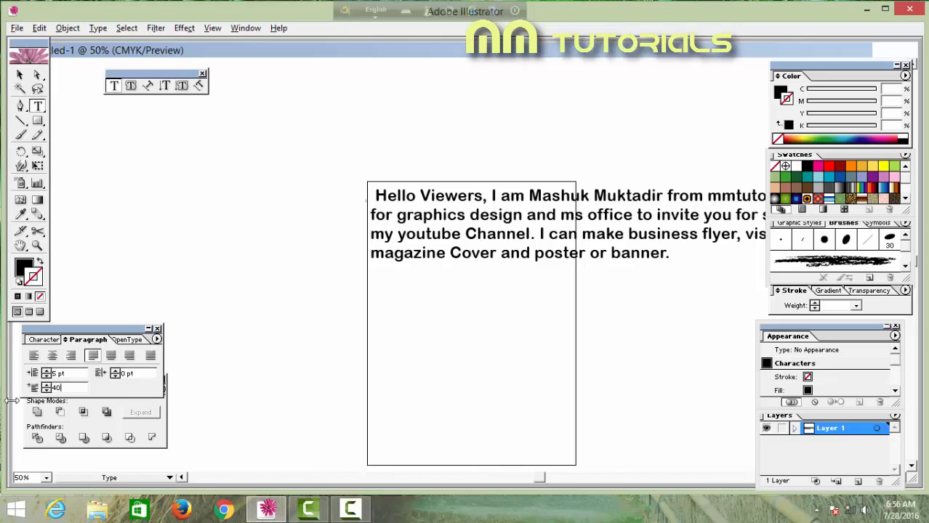
key(Return)
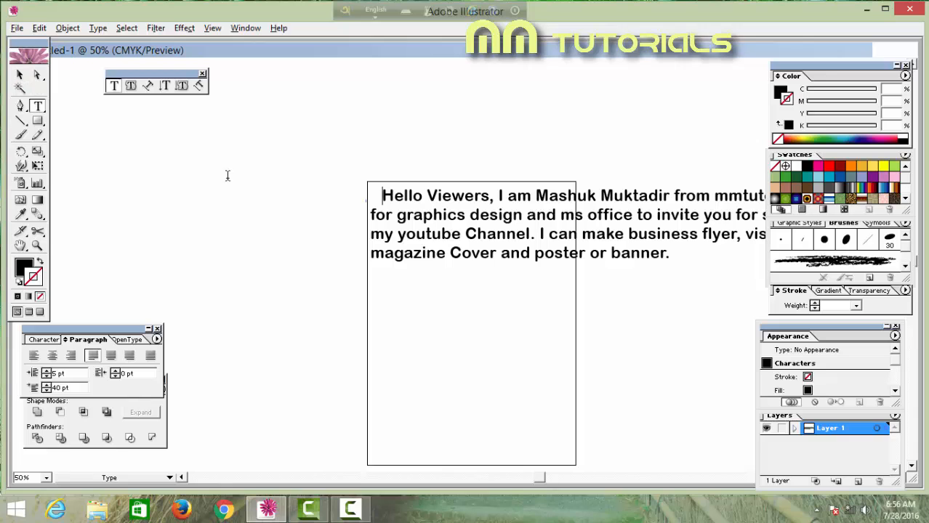
Select the whole text block and shift it left so it extends past both sides of the artboard
click(19, 75)
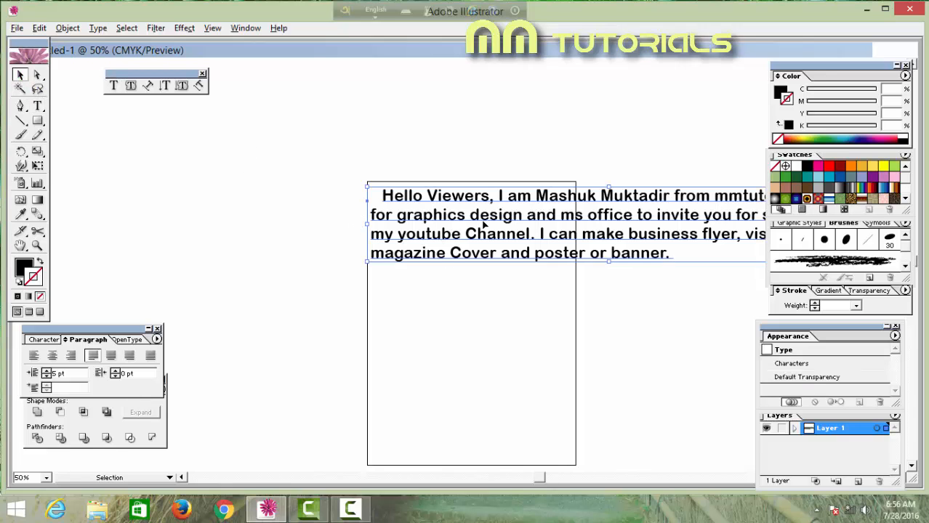
drag(374, 185, 135, 178)
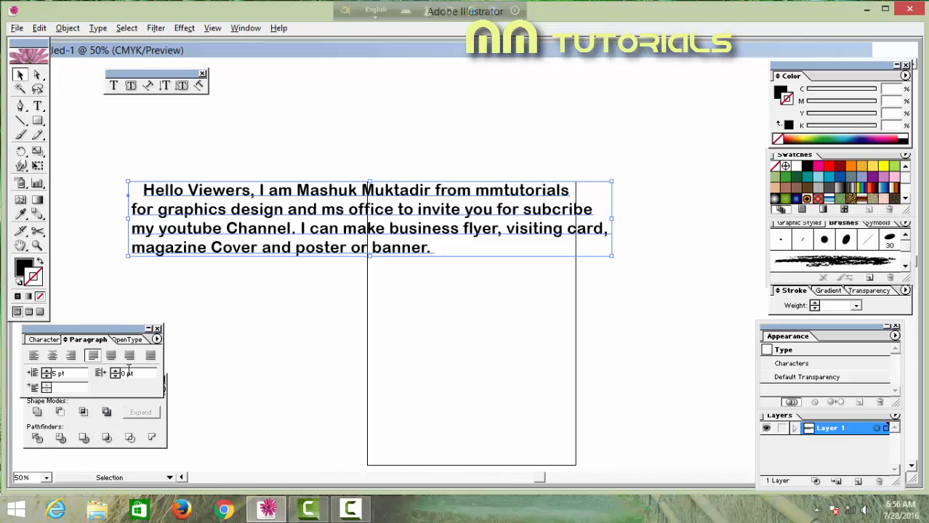
drag(280, 206, 332, 215)
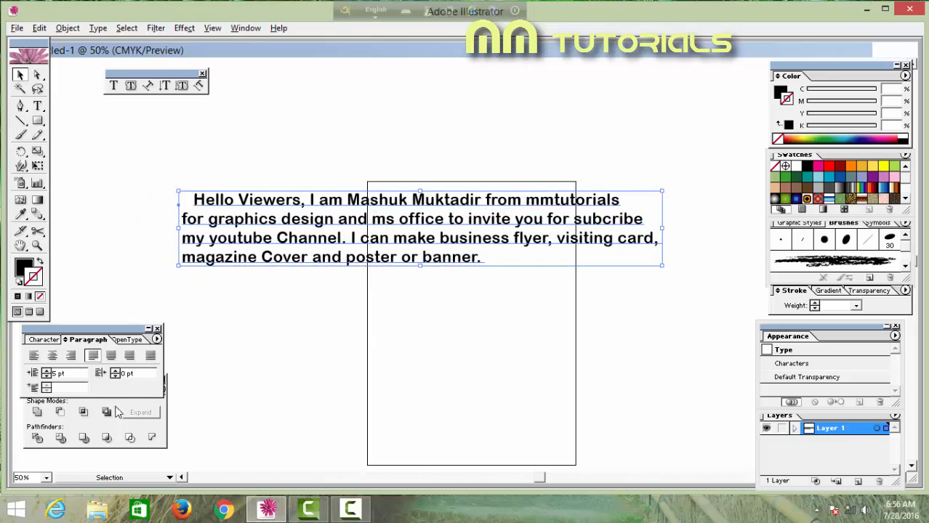
Show the Character settings and try the ArsisDReg and Bas Relief fonts on the text
click(41, 340)
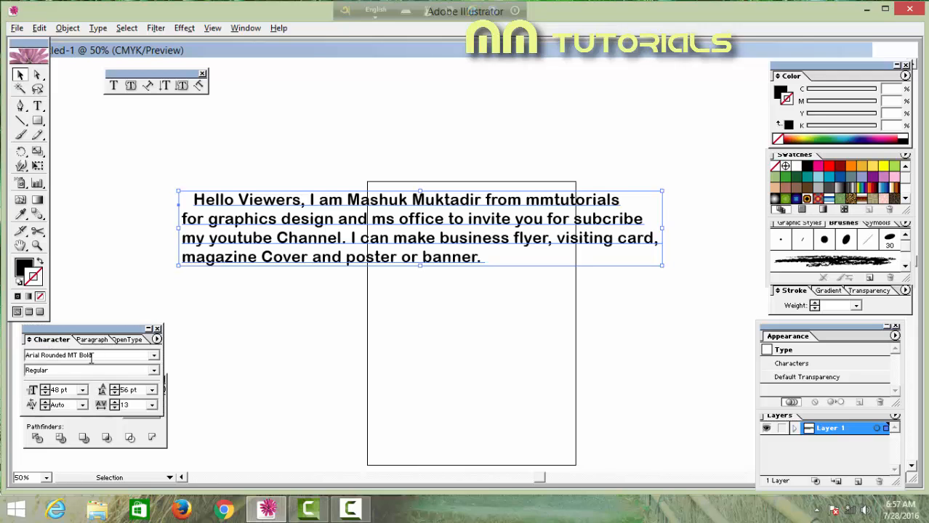
click(154, 355)
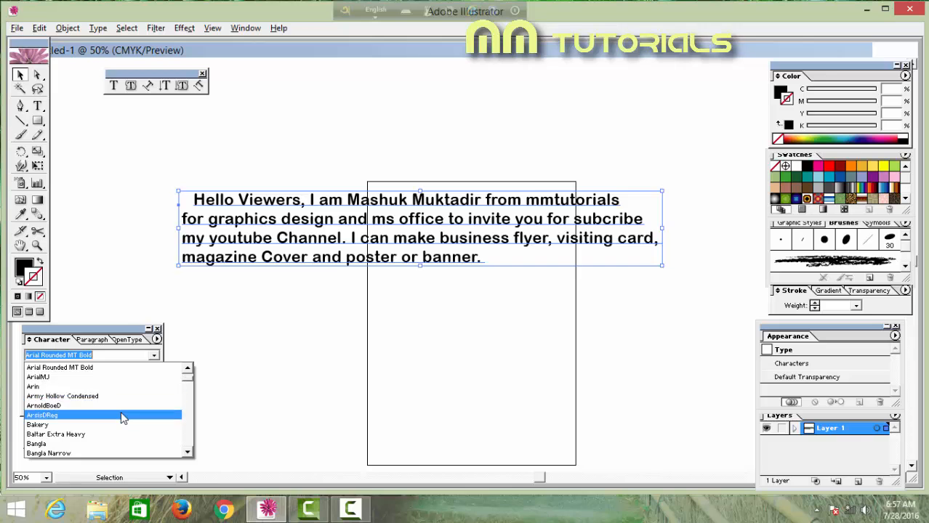
click(121, 414)
click(155, 355)
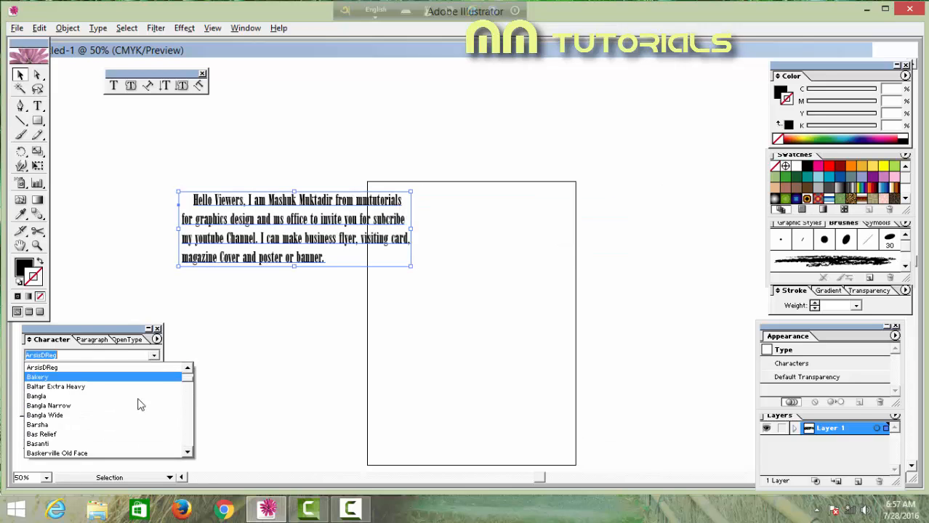
click(129, 437)
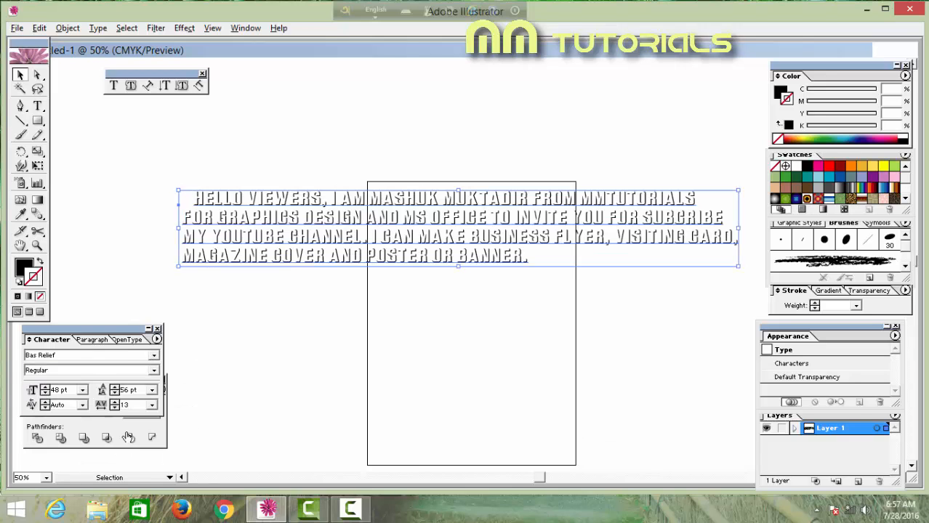
Change the text's font to DS-Styled-Bangla-10
click(154, 355)
drag(190, 383, 190, 397)
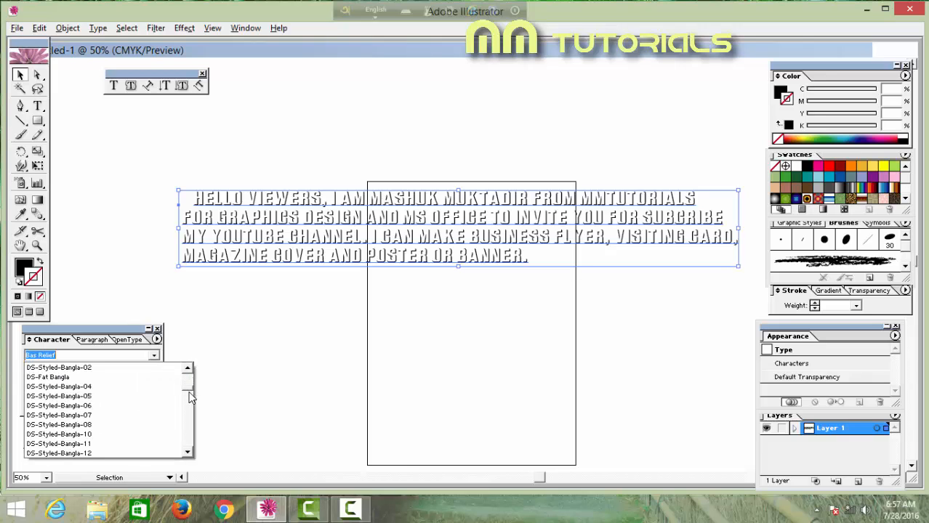
click(144, 434)
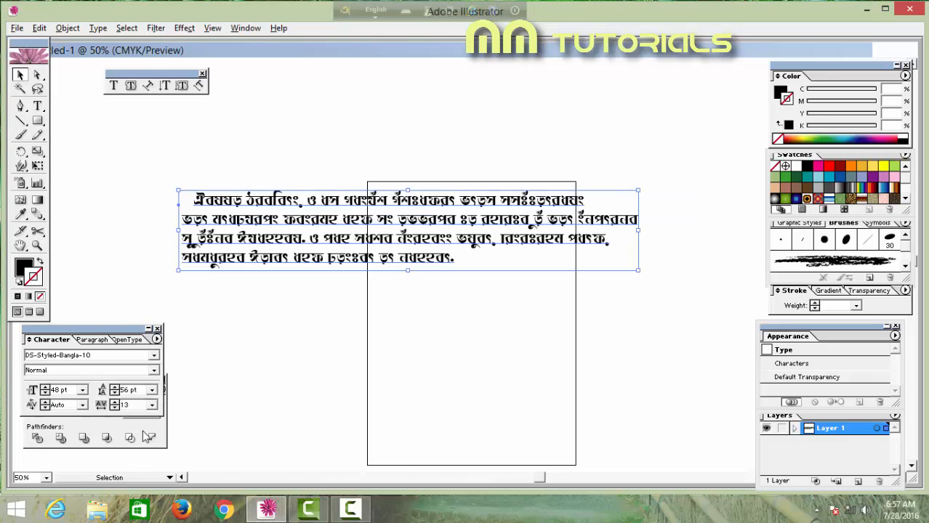
Set the text's font to Ravie and shift the block up and to the left
click(154, 355)
scroll(187, 387, up, 2)
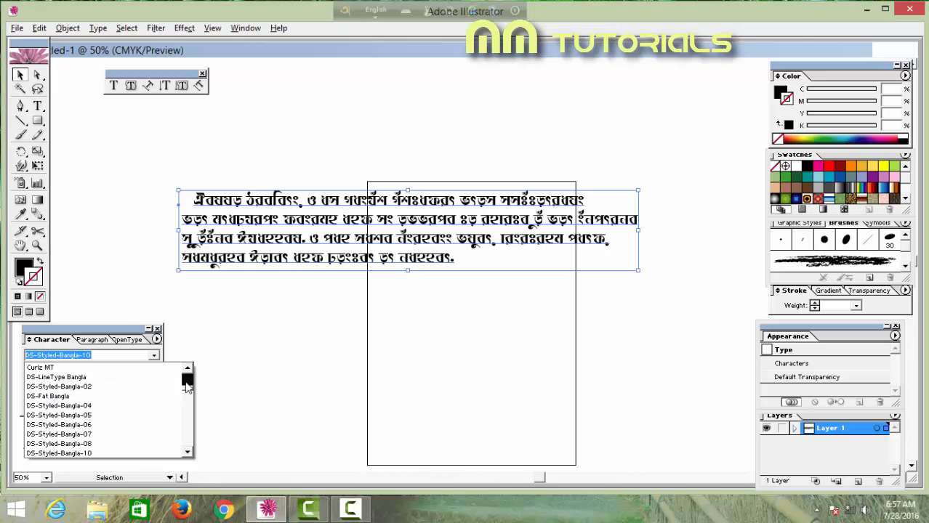
drag(188, 380, 189, 428)
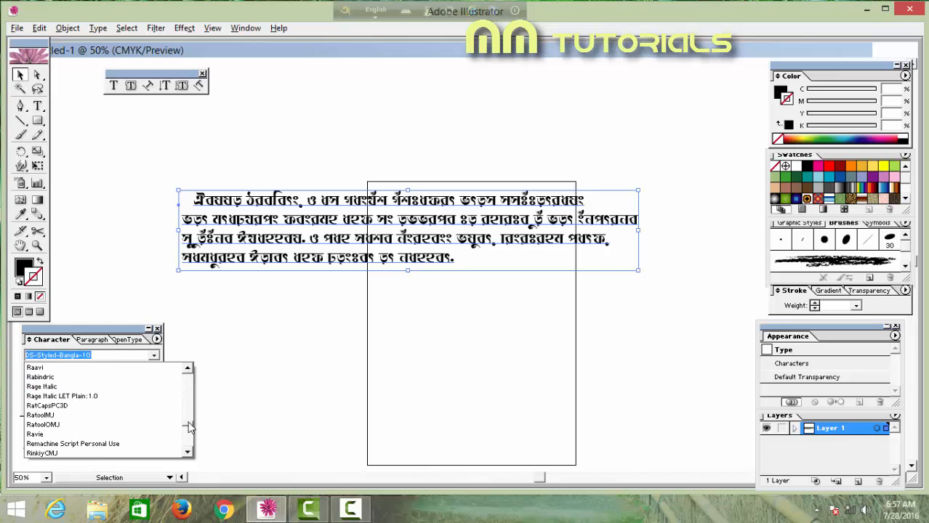
click(126, 435)
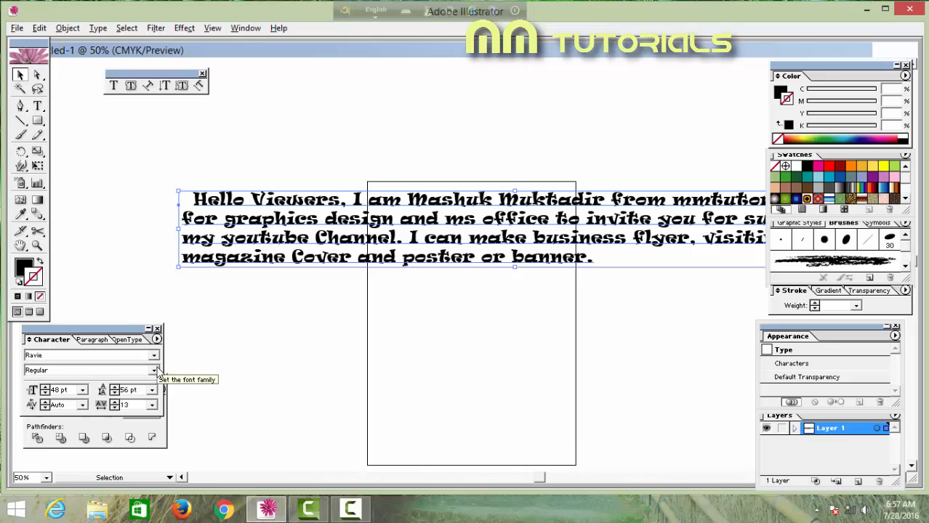
drag(533, 209, 448, 187)
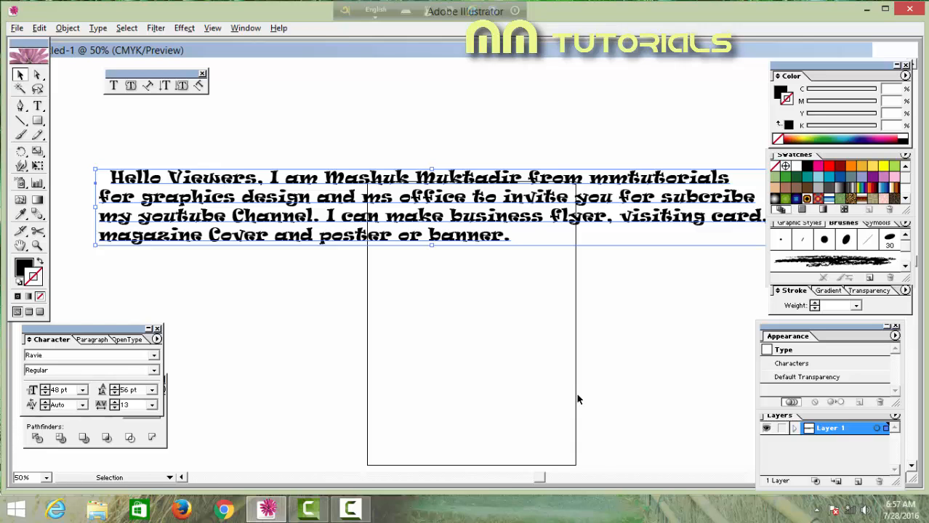
Undo the block move and the font changes back to Arial Rounded MT Bold
key(Up)
key(Up)
key(Up)
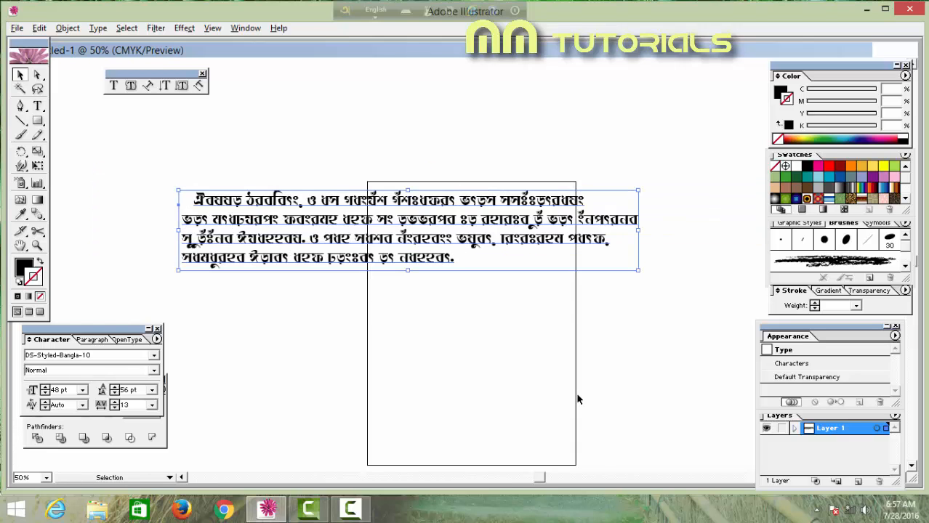
key(Up)
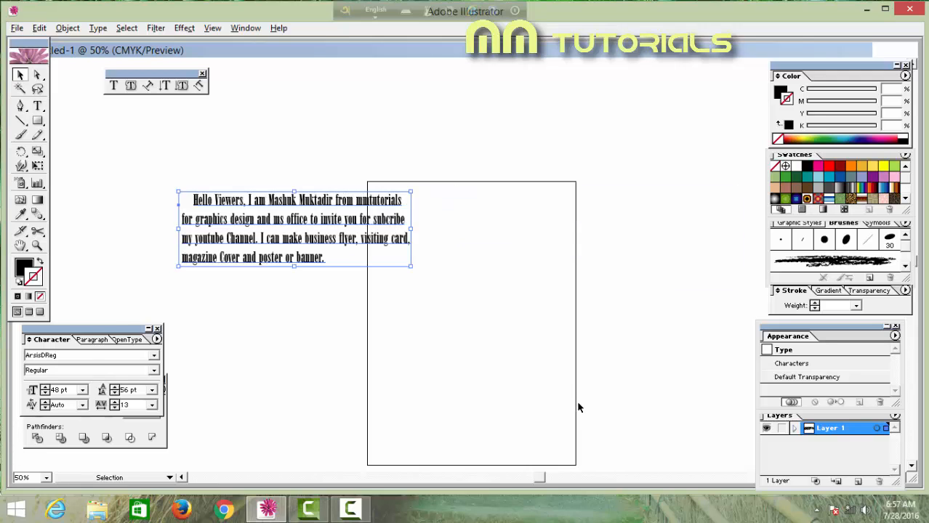
key(Up)
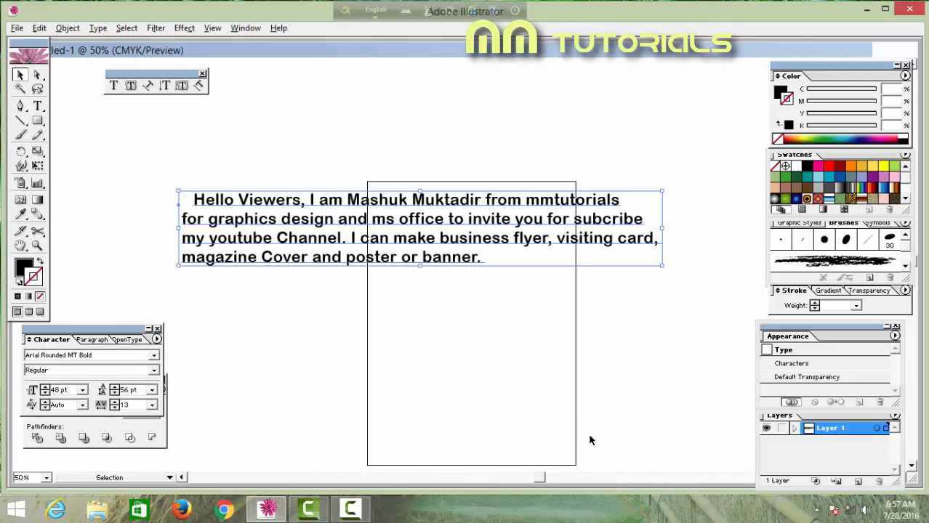